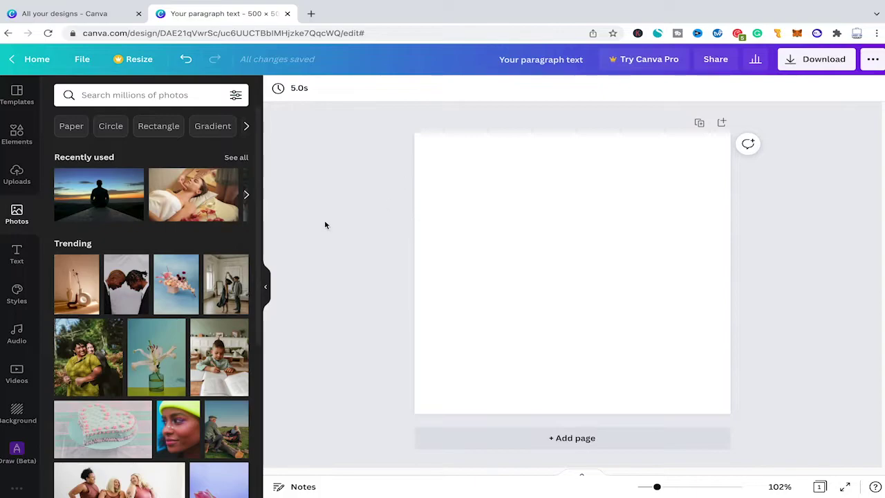
# - Search the template library for "watermark"
pyautogui.click(28, 110)
pyautogui.click(103, 96)
pyautogui.hotkey('ctrl', 'a')
pyautogui.press('BackSpace')
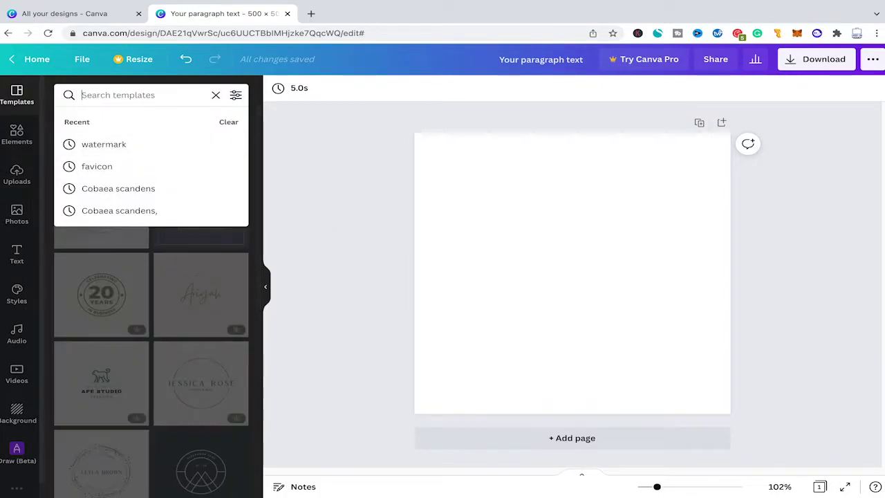
pyautogui.write('watermark')
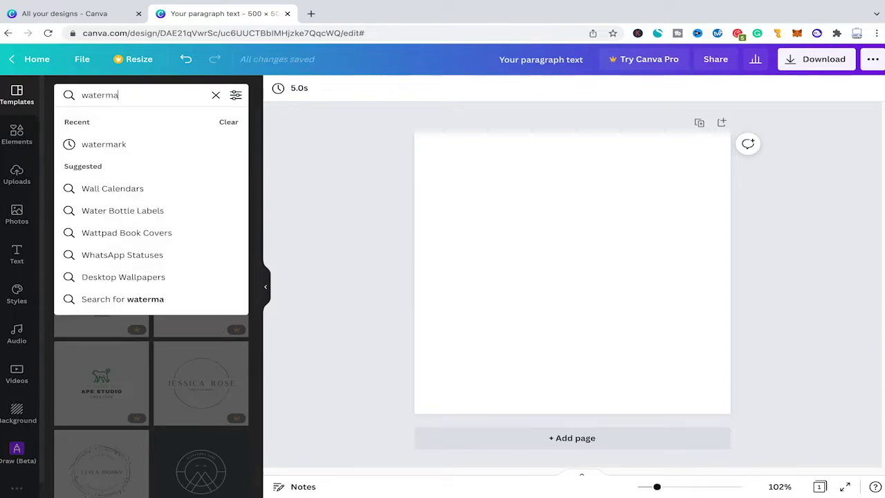
pyautogui.press('Return')
# - Apply the free Beauty Bloom Wellness Salon template to the blank page and delete its gray background image
pyautogui.scroll(-2, 169, 242)
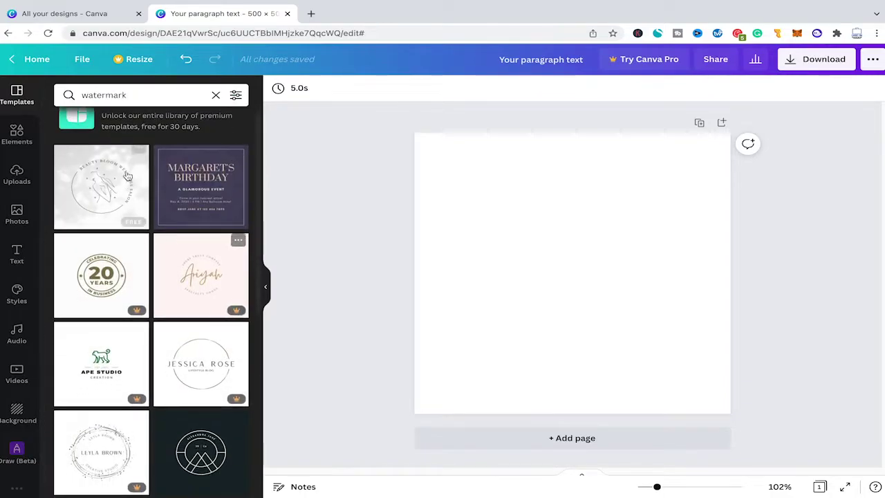
pyautogui.scroll(-2, 159, 251)
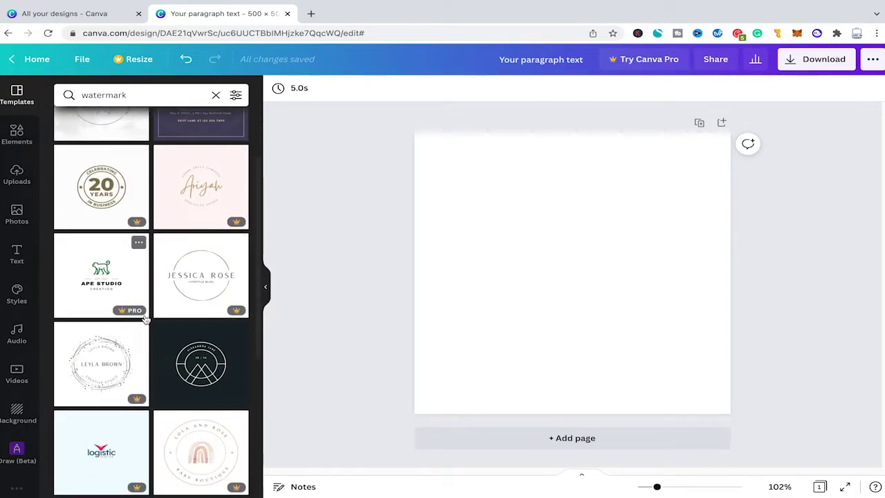
pyautogui.scroll(3, 186, 270)
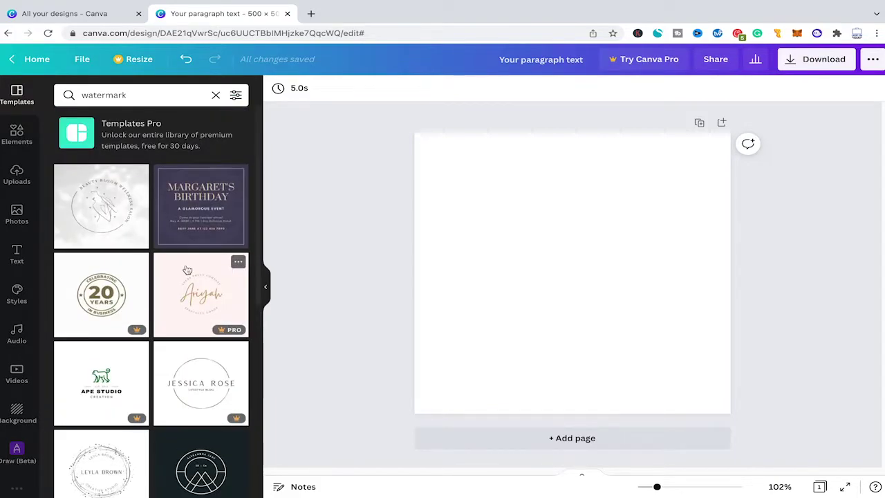
pyautogui.scroll(-1, 186, 273)
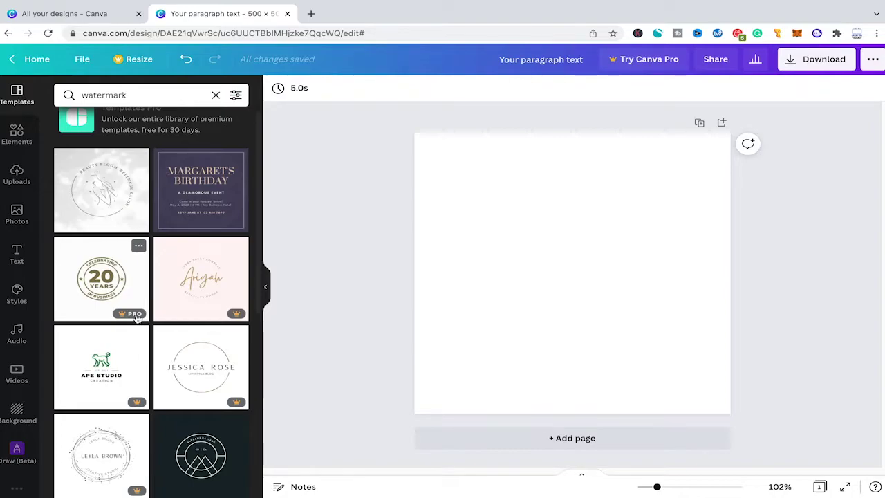
pyautogui.scroll(1, 136, 316)
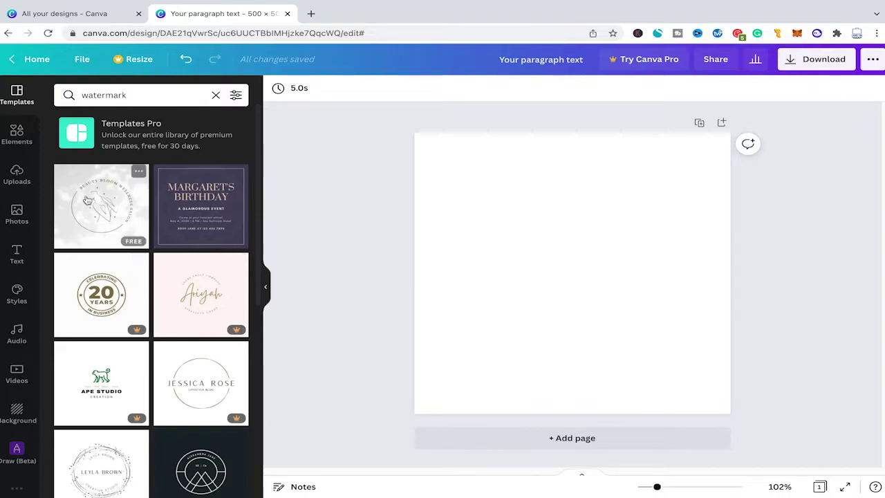
pyautogui.click(115, 193)
pyautogui.moveTo(115, 194); pyautogui.dragTo(475, 186)
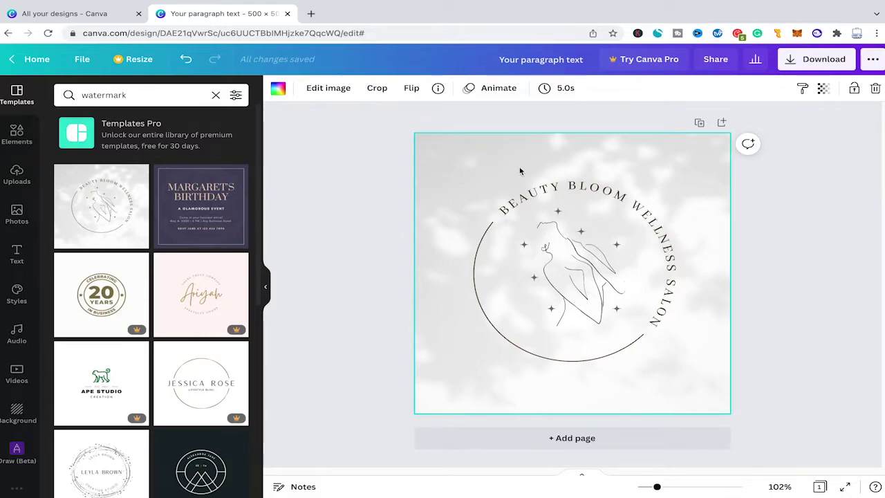
pyautogui.press('Delete')
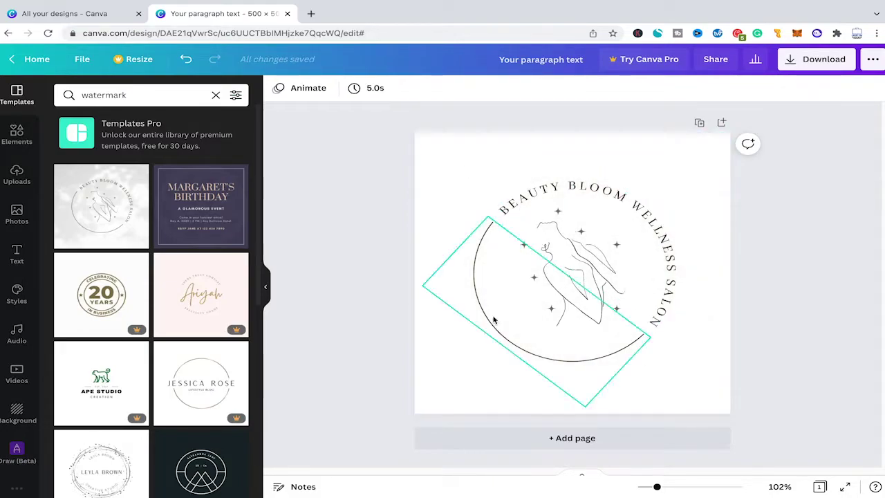
# - Add a blank second page below the logo page
pyautogui.click(578, 439)
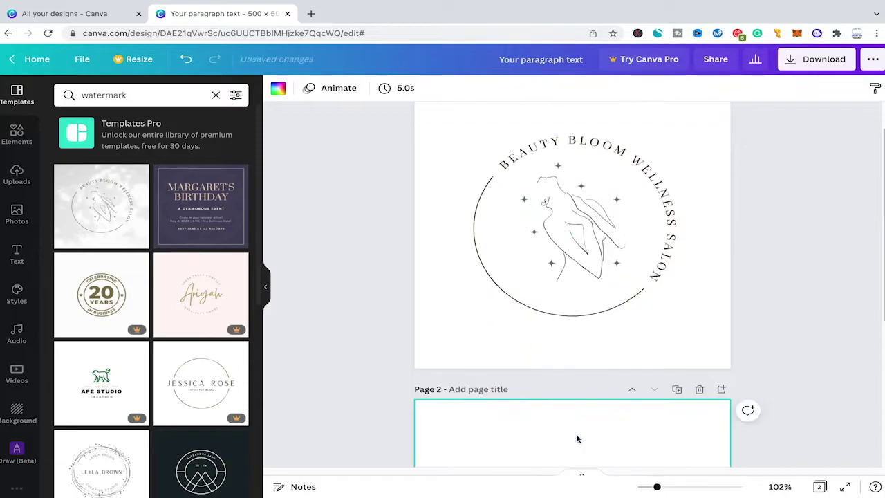
pyautogui.scroll(5, 426, 240)
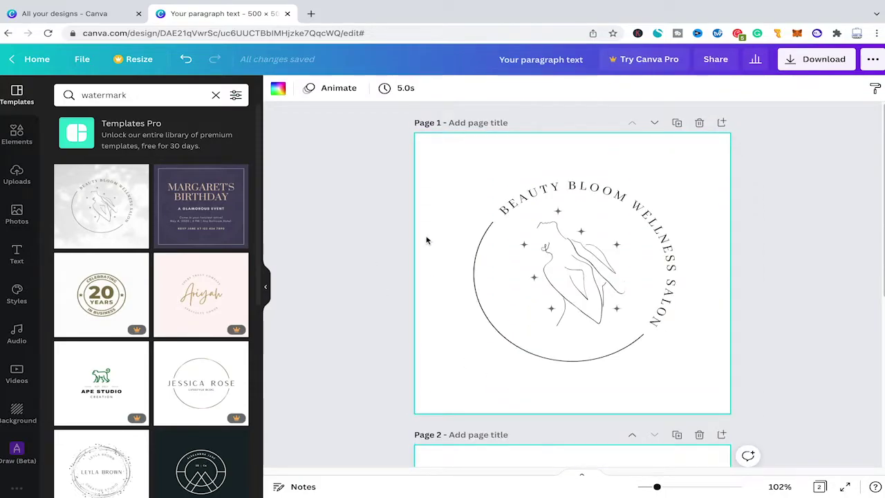
pyautogui.scroll(-2, 523, 259)
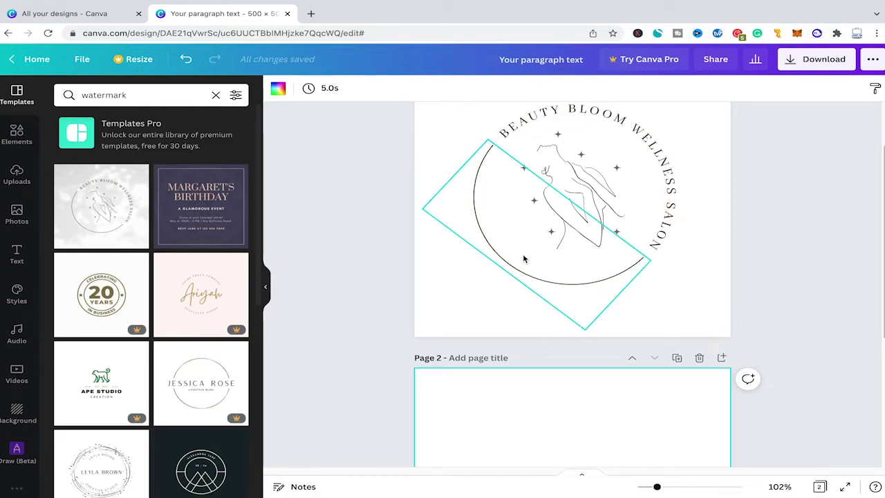
pyautogui.scroll(1, 484, 261)
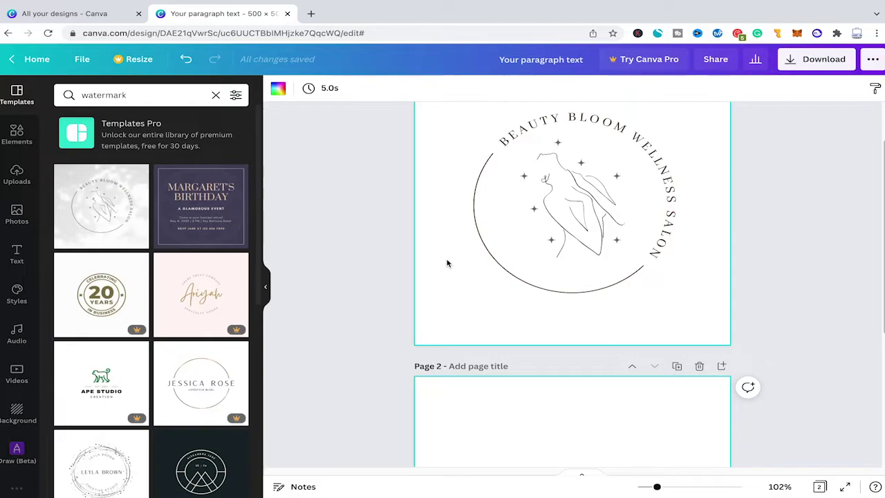
pyautogui.scroll(-1, 447, 263)
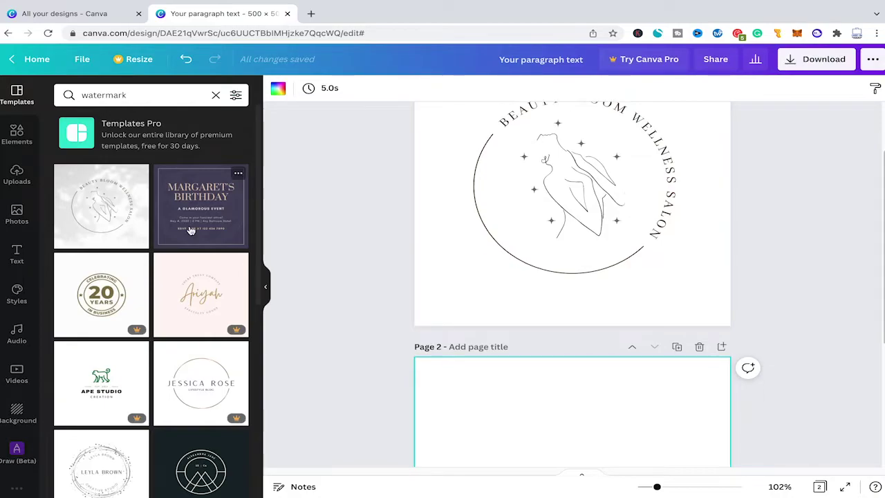
# - Search the photos for "wellness" and set the silhouette meditating at sunset as the background of page 2
pyautogui.click(16, 213)
pyautogui.click(125, 95)
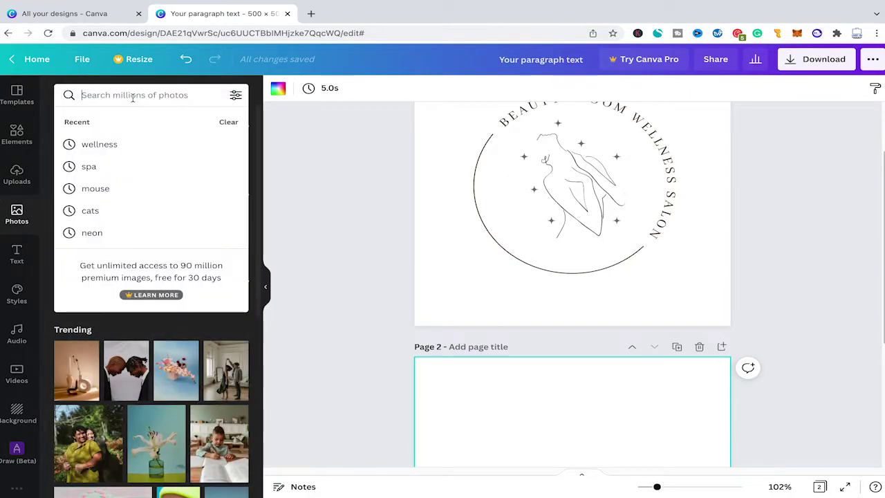
pyautogui.write('wellness')
pyautogui.press('Return')
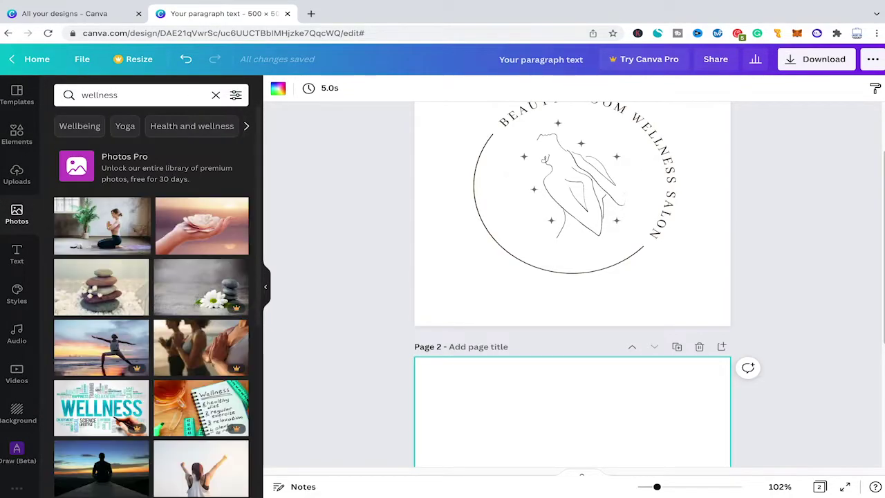
pyautogui.scroll(-3, 229, 274)
pyautogui.moveTo(72, 271); pyautogui.dragTo(500, 367)
# - Copy all logo elements from page 1 and paste them over the photo on page 2, allowing clipboard access
pyautogui.scroll(2, 501, 367)
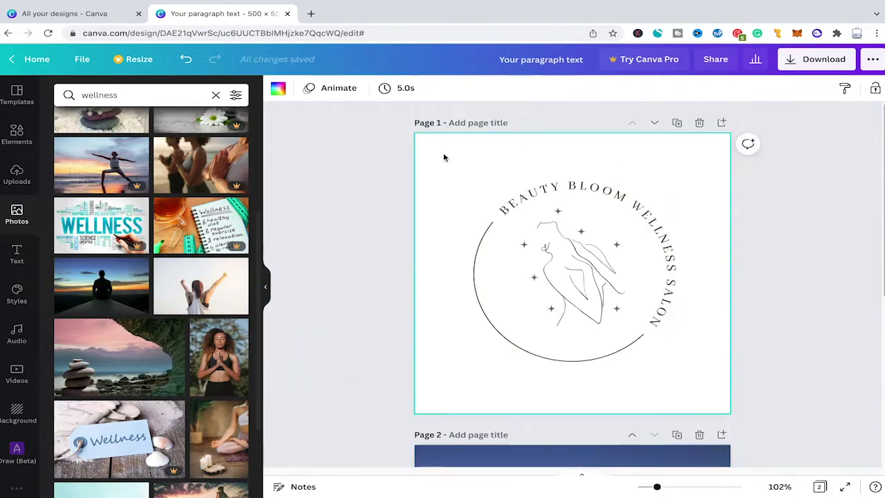
pyautogui.moveTo(439, 149); pyautogui.dragTo(712, 385)
pyautogui.rightClick(639, 338)
pyautogui.click(620, 245)
pyautogui.scroll(-3, 526, 311)
pyautogui.click(485, 287)
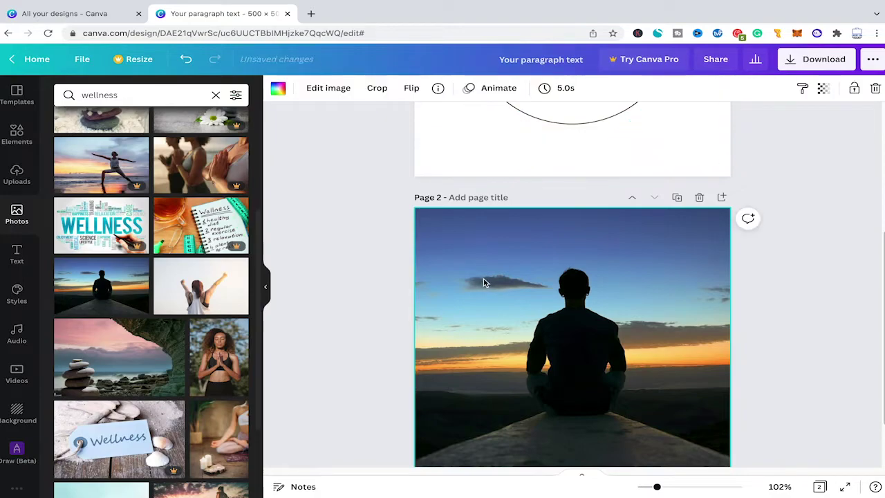
pyautogui.rightClick(499, 277)
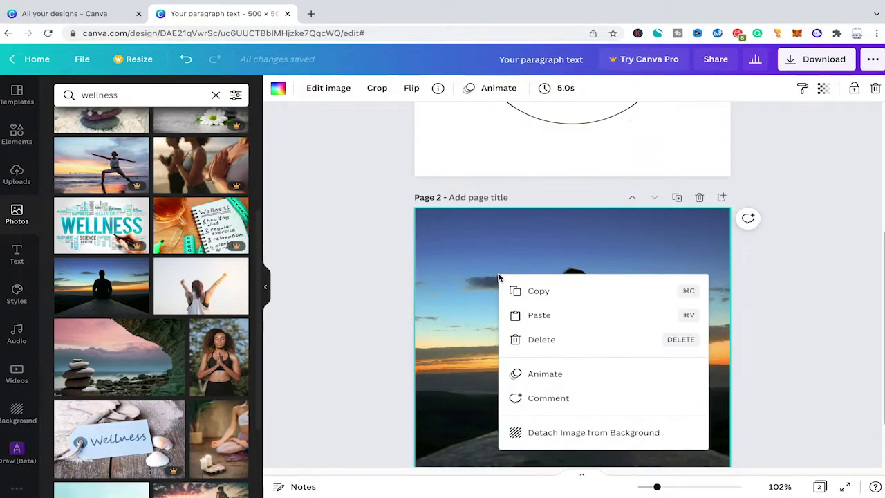
pyautogui.click(534, 322)
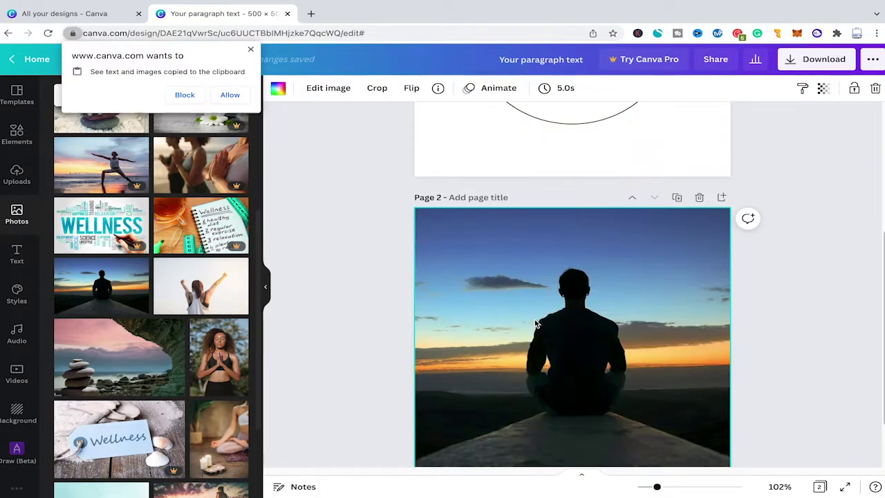
pyautogui.click(231, 96)
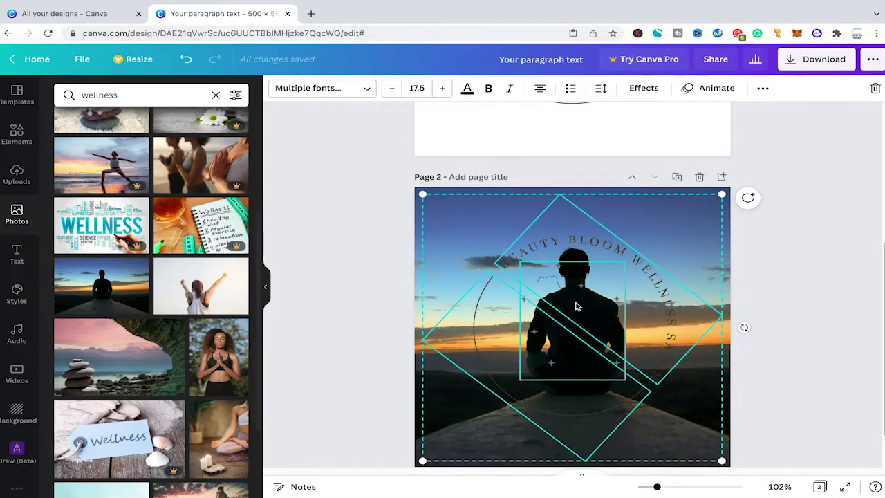
pyautogui.click(385, 216)
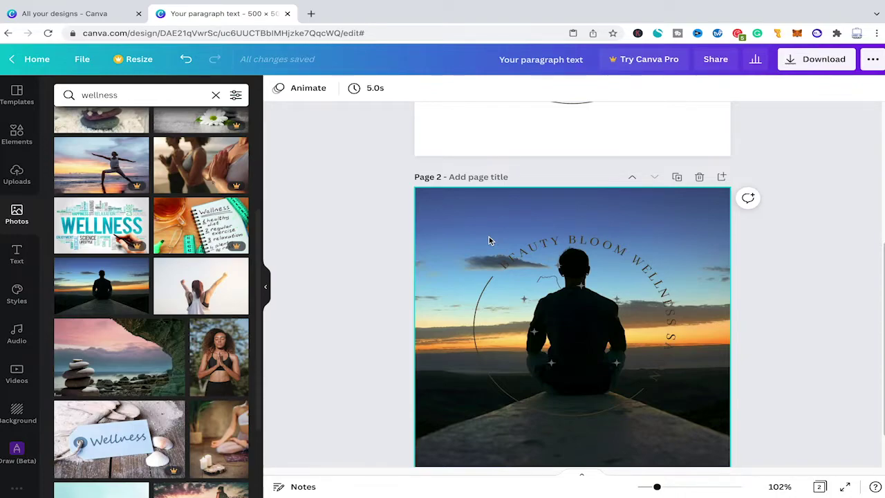
# - Recolor the curved Beauty Bloom Wellness Salon text and the arc line on page 2 to white
pyautogui.moveTo(444, 203); pyautogui.dragTo(715, 452)
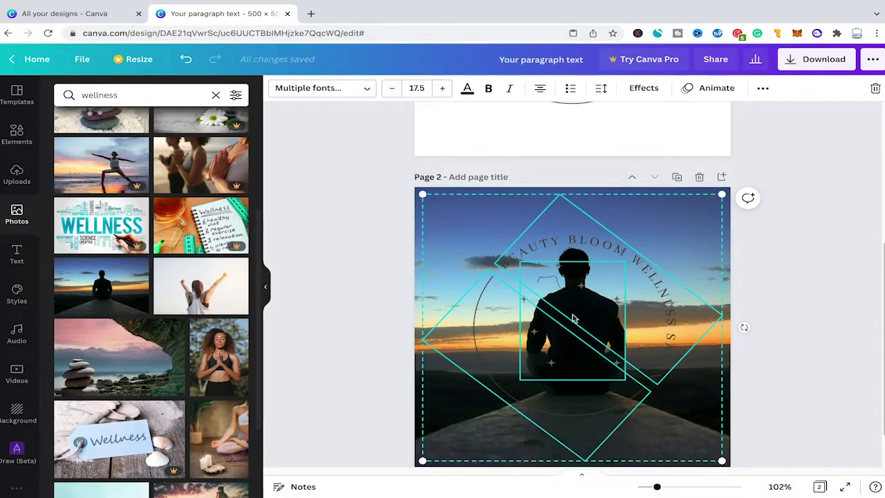
pyautogui.click(467, 90)
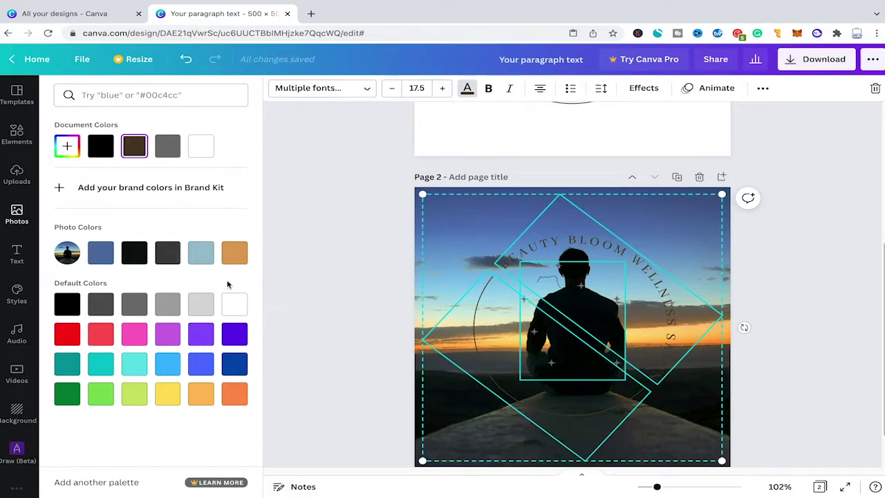
pyautogui.click(234, 304)
pyautogui.click(572, 366)
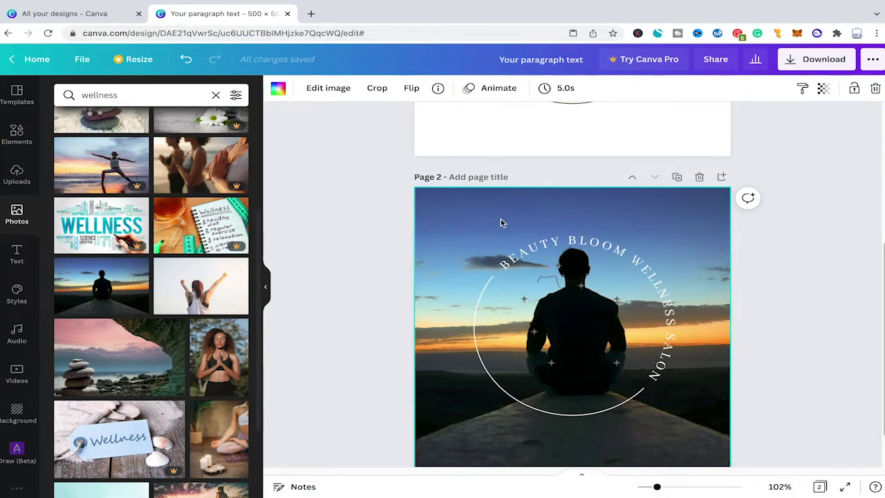
# - Recolor the line-art figure in the middle of the page 2 logo to white
pyautogui.click(556, 301)
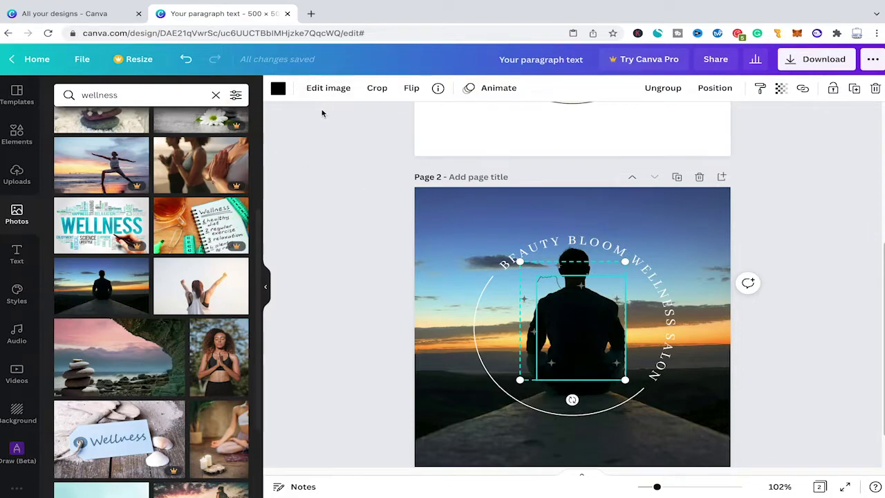
pyautogui.click(277, 88)
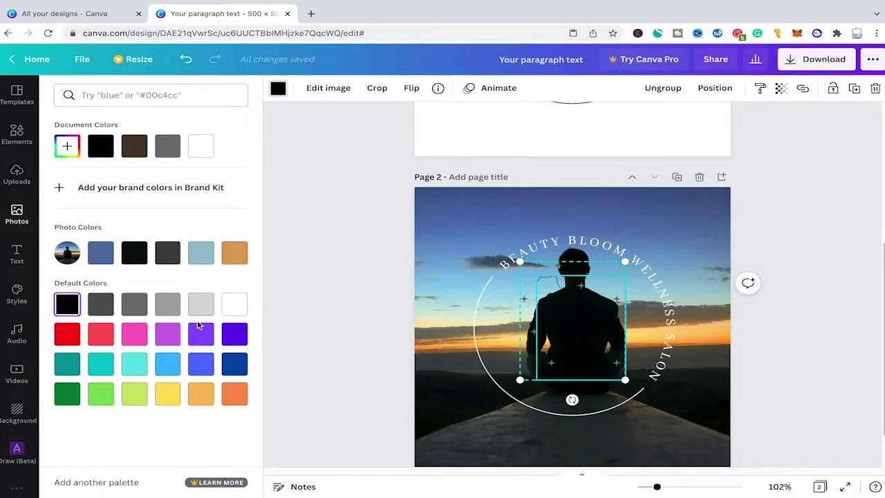
pyautogui.click(234, 313)
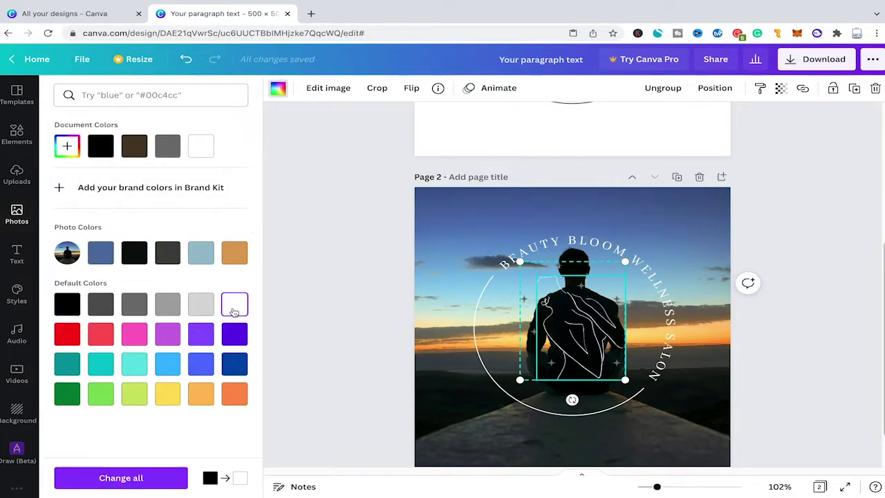
pyautogui.click(381, 246)
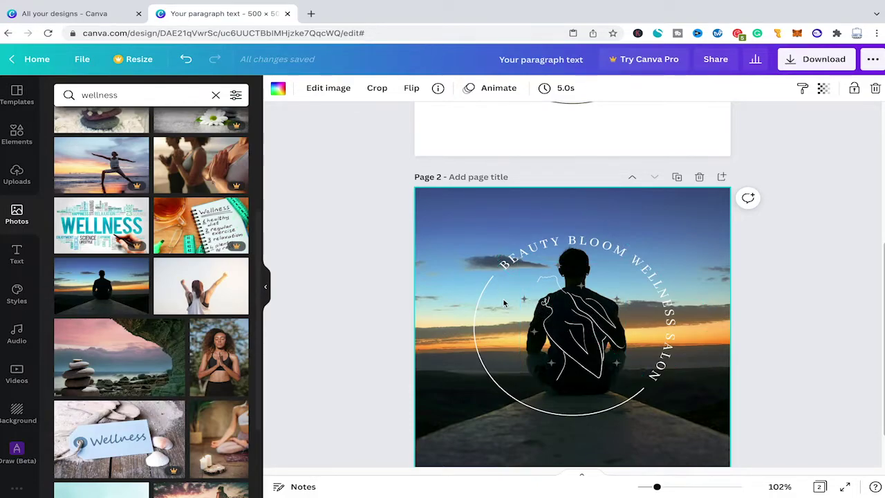
# - Set both colors of the upper-left star in the page 2 logo to white
pyautogui.click(538, 308)
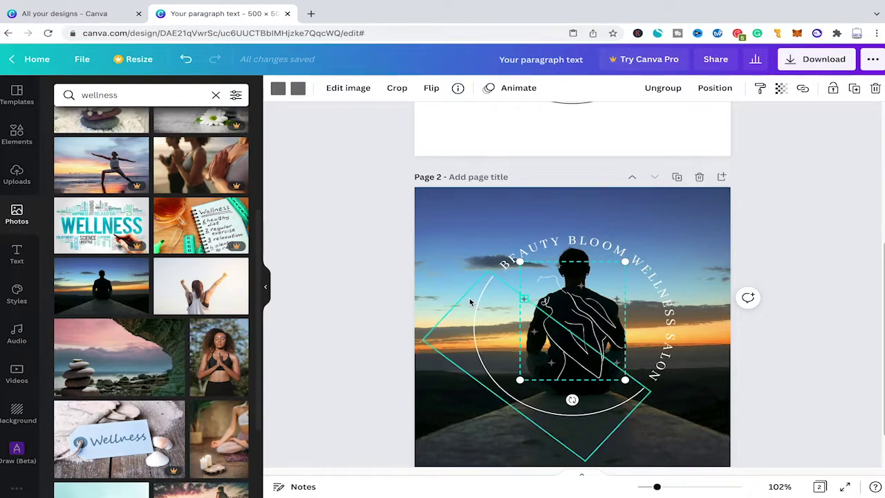
pyautogui.click(278, 89)
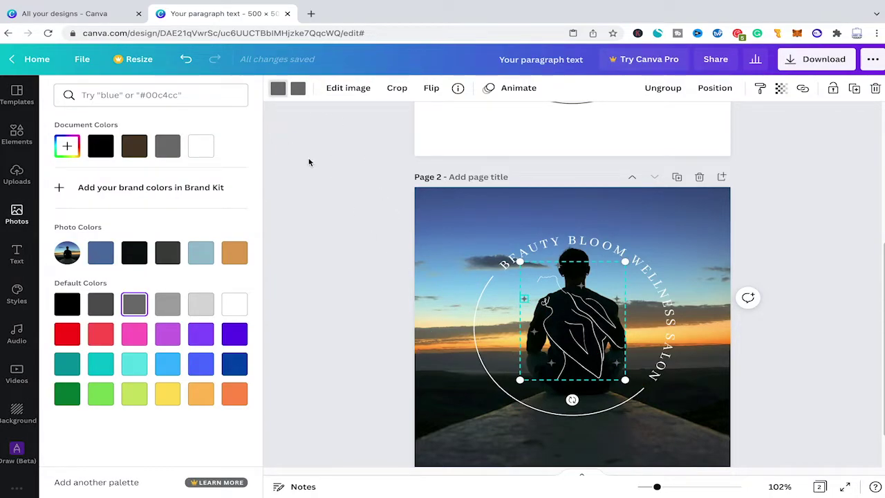
pyautogui.click(201, 149)
pyautogui.click(298, 92)
pyautogui.click(200, 147)
pyautogui.click(394, 192)
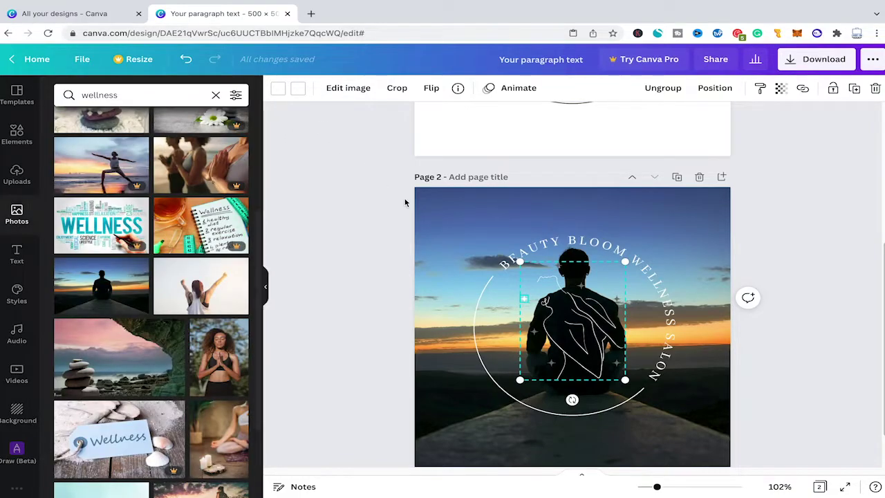
pyautogui.click(483, 243)
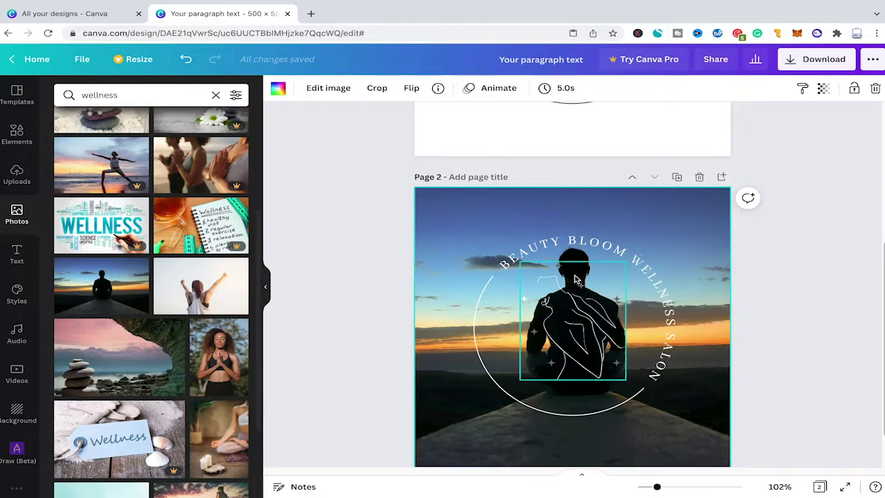
# - Recolor the remaining gray stars around the line-art figure in the page 2 logo to white
pyautogui.click(539, 338)
pyautogui.click(279, 90)
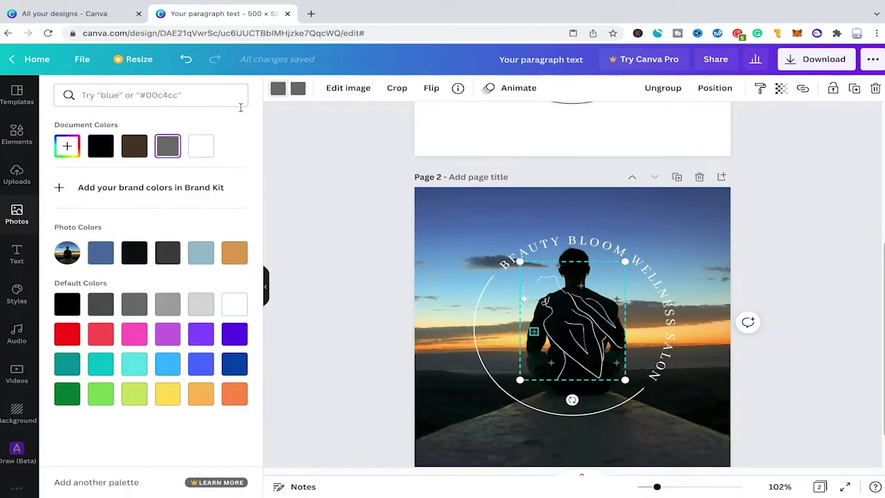
pyautogui.click(204, 146)
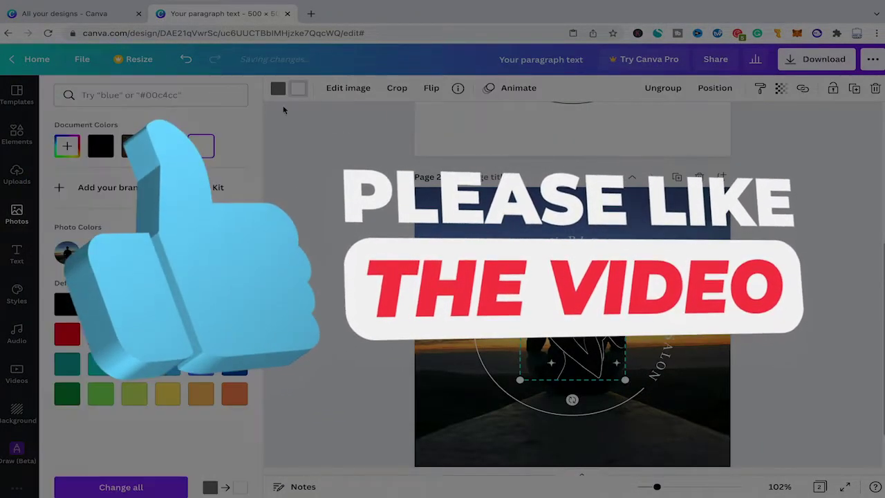
pyautogui.click(377, 172)
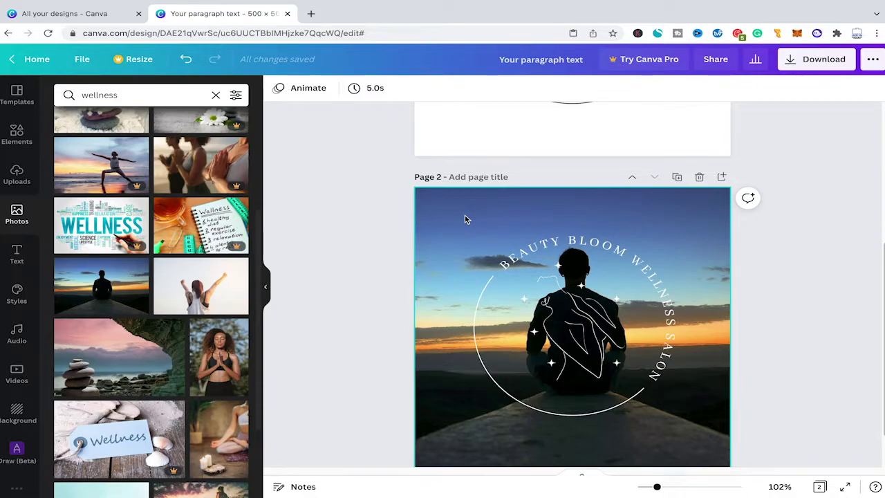
# - Shrink all page 2 logo elements together to a text size of about 11.9 and place them over the seated man's back
pyautogui.moveTo(454, 213); pyautogui.dragTo(719, 460)
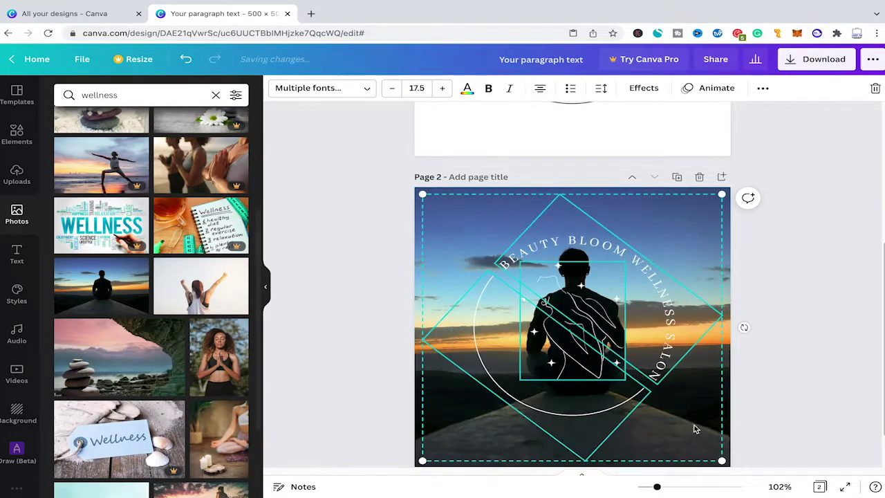
pyautogui.moveTo(722, 195); pyautogui.dragTo(644, 280)
pyautogui.moveTo(527, 363); pyautogui.dragTo(571, 351)
pyautogui.click(525, 243)
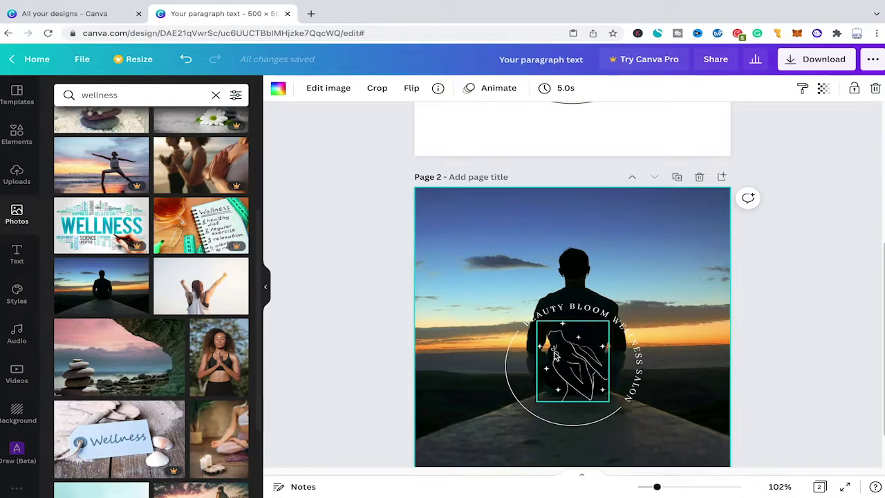
# - Set the transparency of all page 2 logo elements to 31
pyautogui.moveTo(450, 261); pyautogui.dragTo(707, 449)
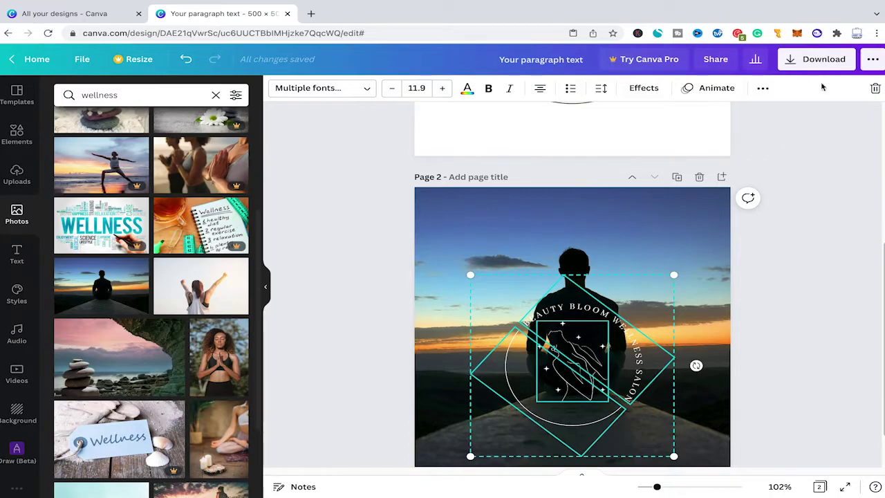
pyautogui.click(763, 90)
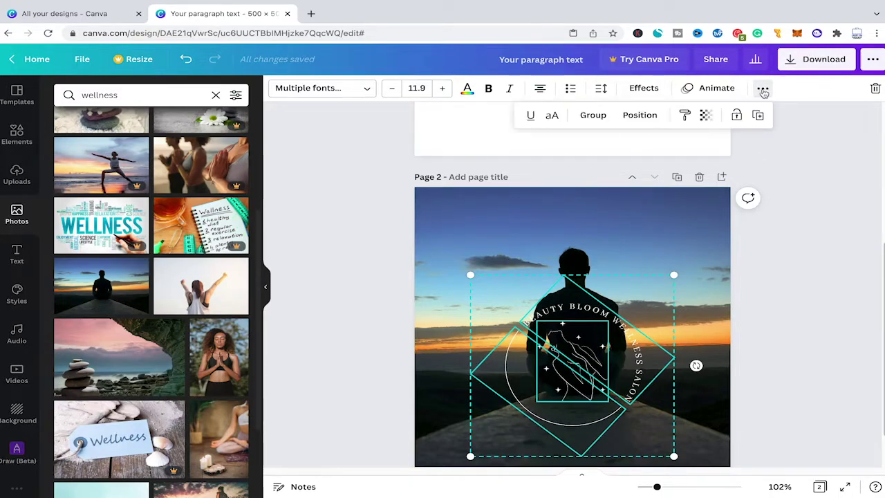
pyautogui.click(706, 115)
pyautogui.moveTo(663, 148); pyautogui.dragTo(611, 148)
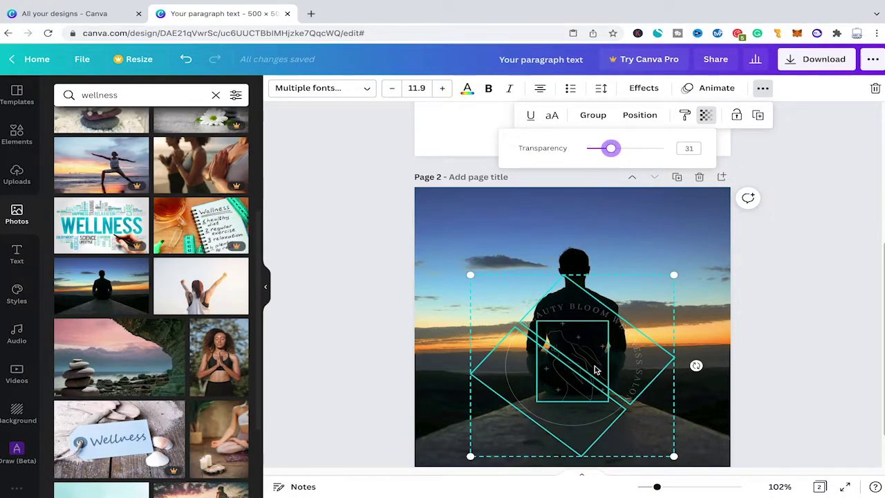
pyautogui.click(343, 295)
pyautogui.click(343, 295)
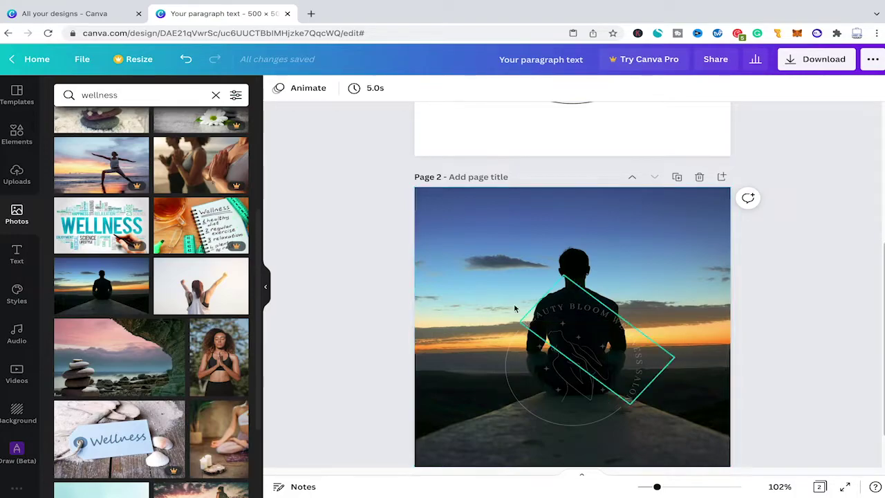
# - Reposition the whole page 2 logo slightly and enlarge it to a text size of about 14.1
pyautogui.click(564, 354)
pyautogui.moveTo(605, 370)
pyautogui.mouseDown()
pyautogui.moveTo(570, 337)
pyautogui.moveTo(596, 365)
pyautogui.mouseUp()
pyautogui.moveTo(665, 269); pyautogui.dragTo(703, 238)
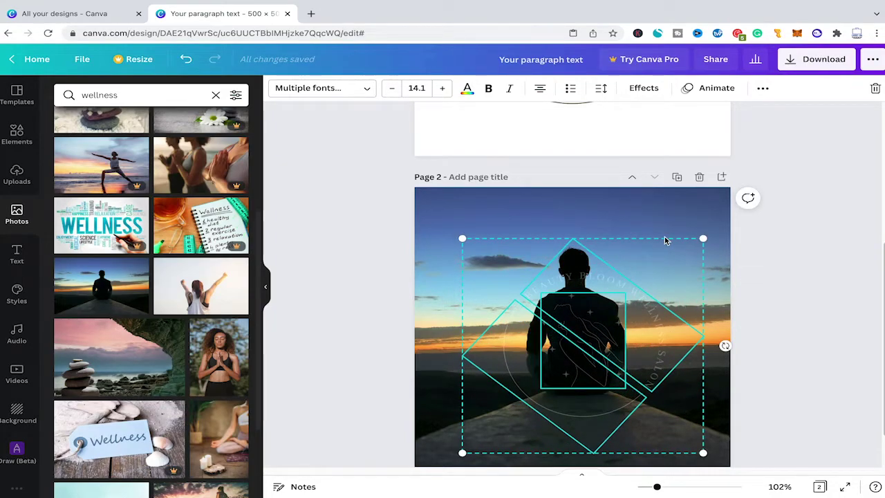
# - Restore all page 2 logo elements to full opacity
pyautogui.click(762, 88)
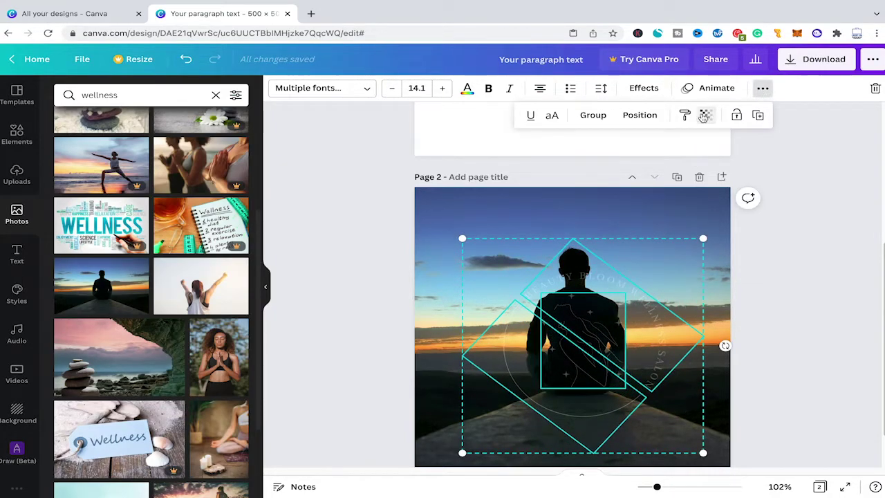
pyautogui.click(705, 117)
pyautogui.click(609, 150)
pyautogui.moveTo(610, 151); pyautogui.dragTo(663, 149)
pyautogui.click(562, 285)
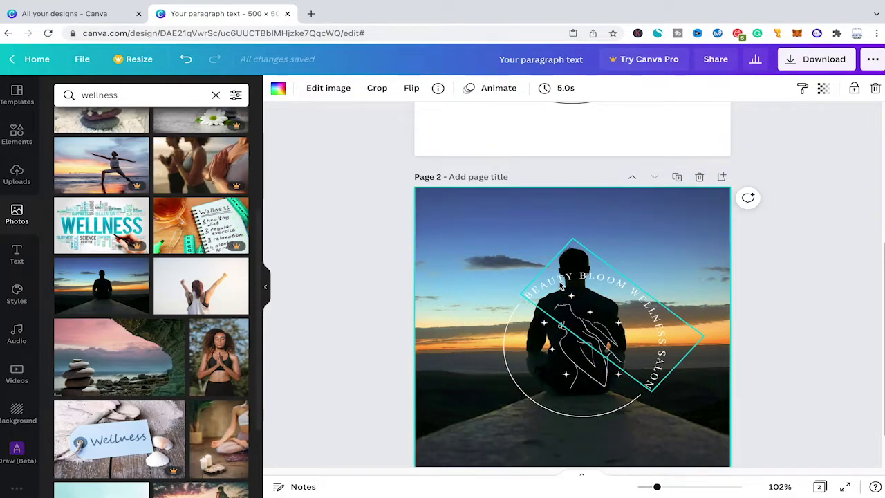
pyautogui.click(561, 284)
pyautogui.click(561, 285)
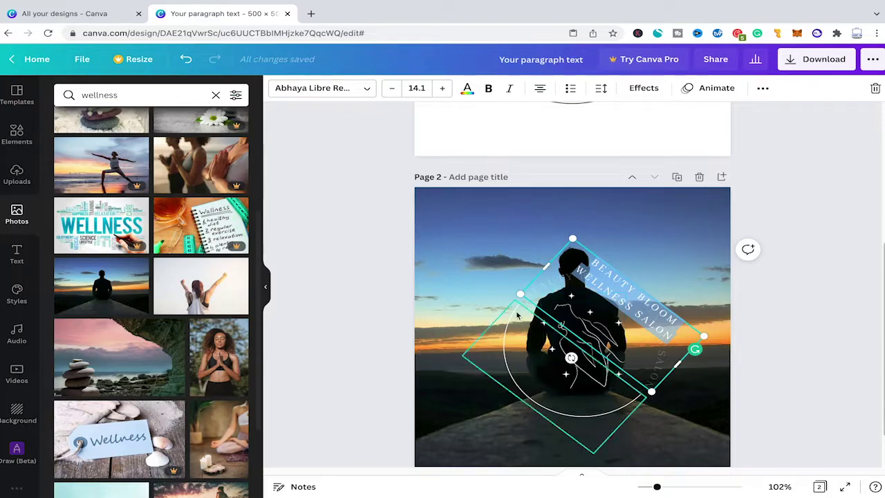
pyautogui.click(568, 357)
pyautogui.click(585, 356)
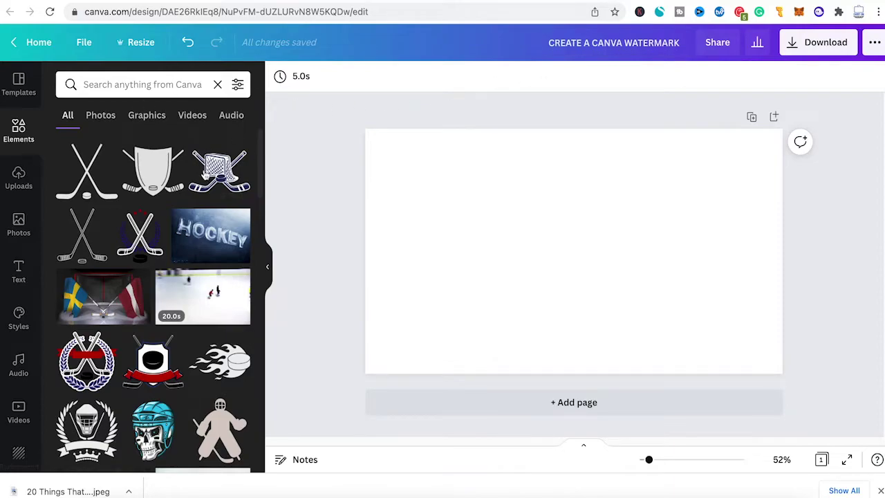
# - Search the elements library for "ice hockey logo" in the blank watermark design
pyautogui.click(19, 131)
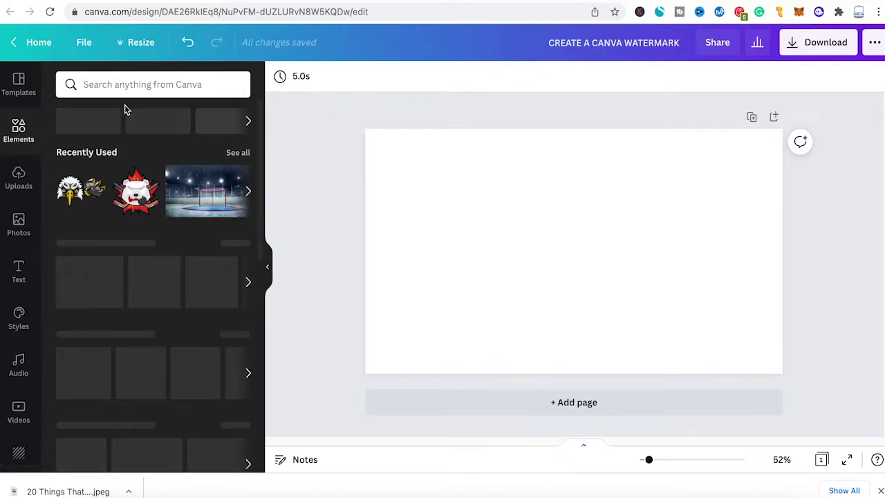
pyautogui.click(142, 80)
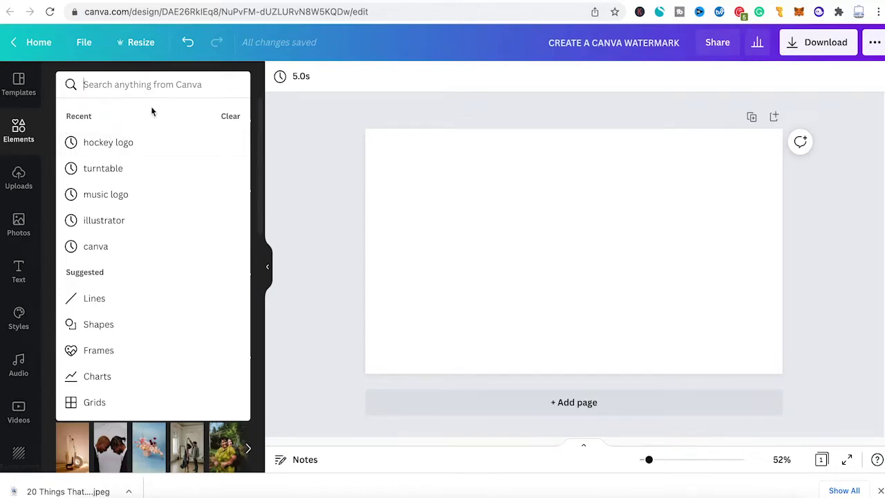
pyautogui.write('ice hoe')
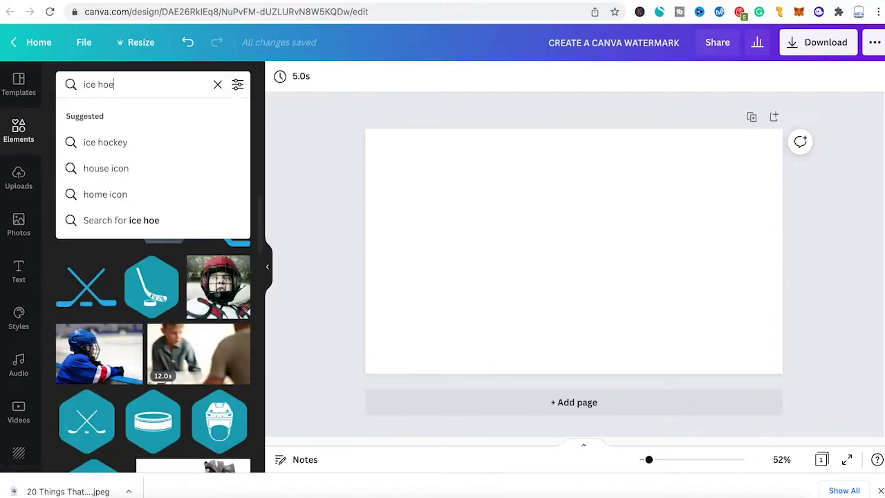
pyautogui.press('BackSpace')
pyautogui.write('ckey logo')
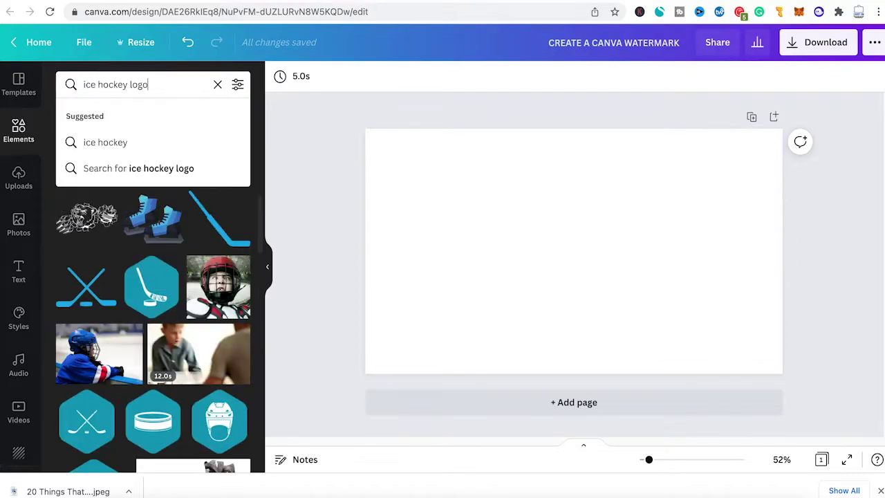
pyautogui.press('Return')
# - Add the polar bear graphic with flames and hockey sticks to the blank page, enlarge it and place it near the page's center
pyautogui.scroll(-5, 183, 182)
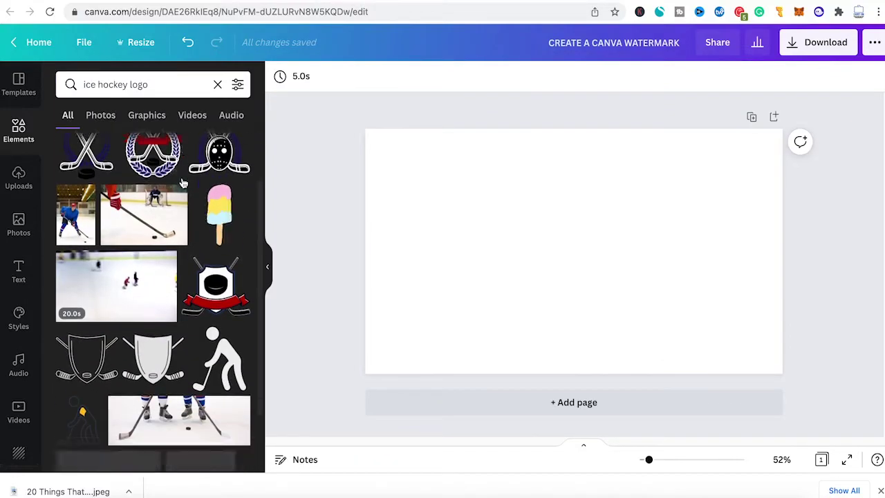
pyautogui.scroll(-2, 173, 187)
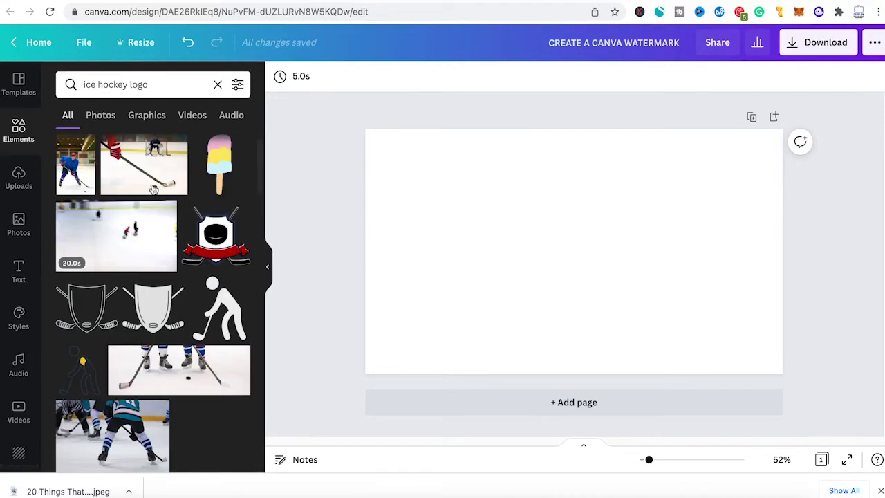
pyautogui.scroll(-5, 156, 192)
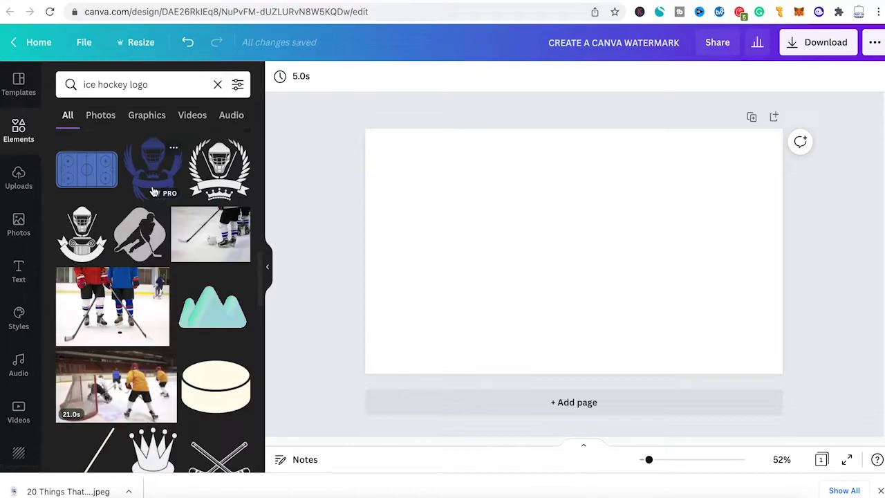
pyautogui.scroll(-2, 155, 192)
pyautogui.scroll(-6, 153, 192)
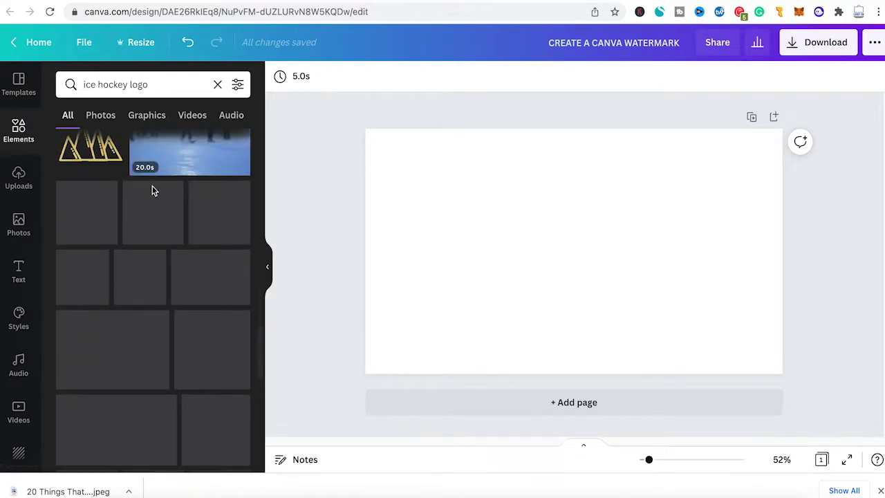
pyautogui.scroll(3, 153, 191)
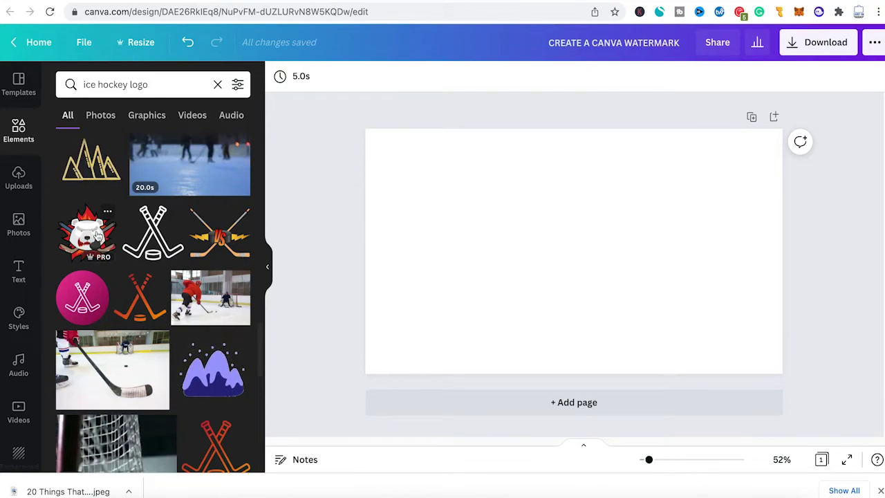
pyautogui.moveTo(89, 244); pyautogui.dragTo(525, 202)
pyautogui.moveTo(567, 249); pyautogui.dragTo(578, 279)
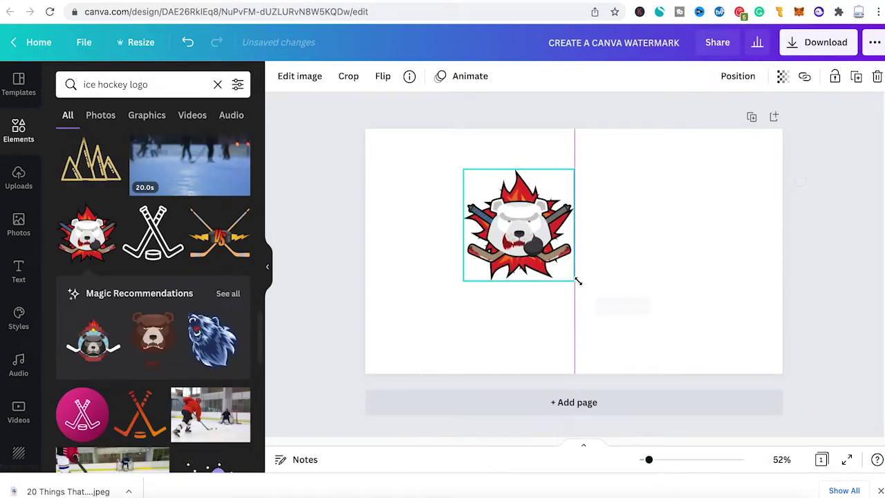
pyautogui.moveTo(532, 232); pyautogui.dragTo(546, 241)
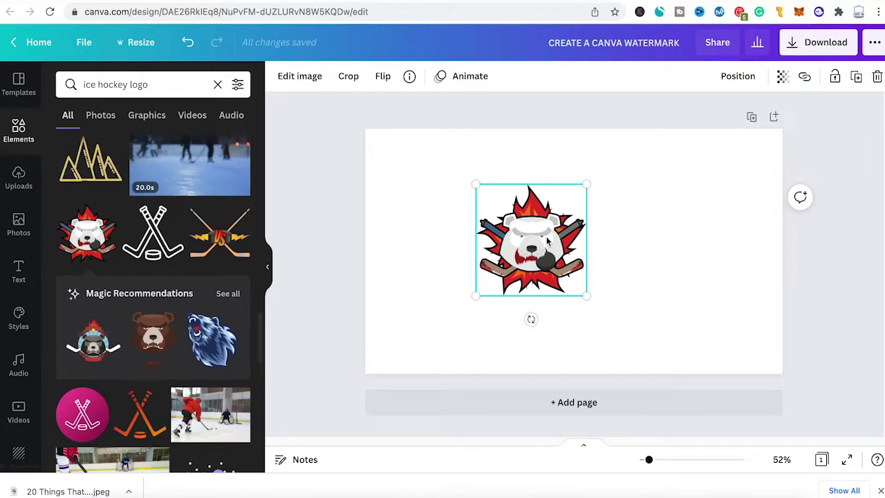
pyautogui.click(650, 242)
pyautogui.click(533, 234)
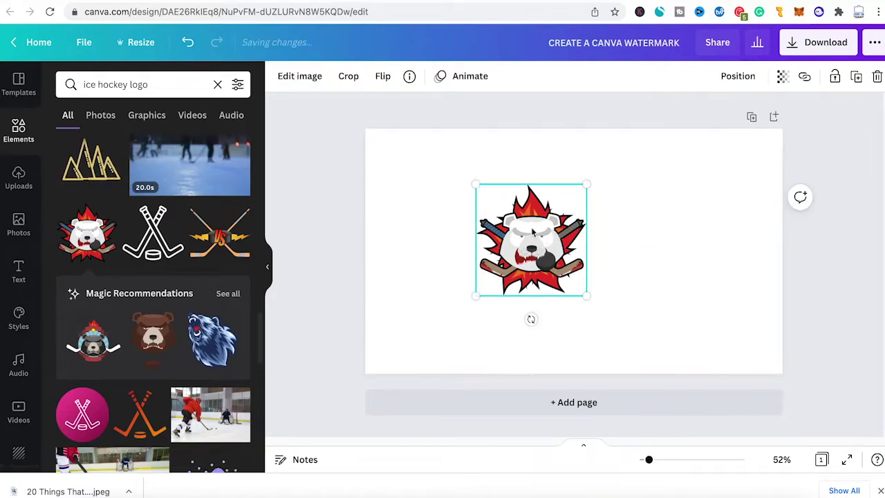
pyautogui.click(444, 213)
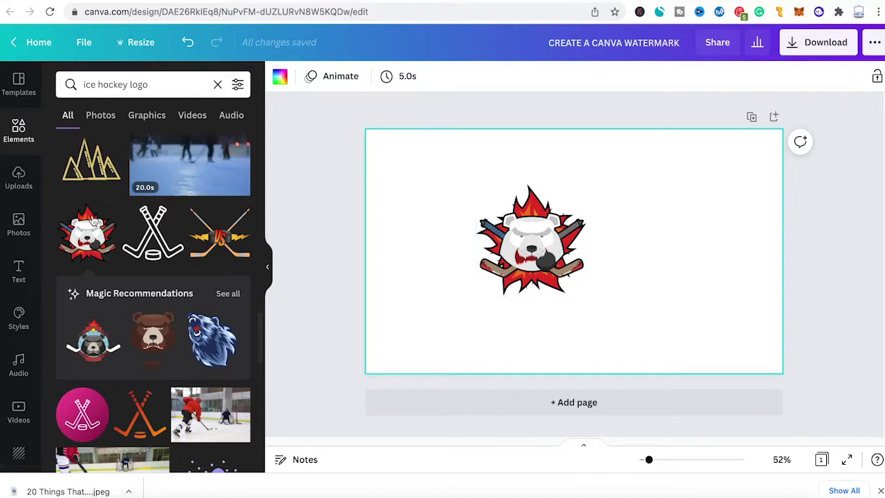
# - Add a text box above the bear graphic and enlarge it to about size 58.9
pyautogui.click(19, 272)
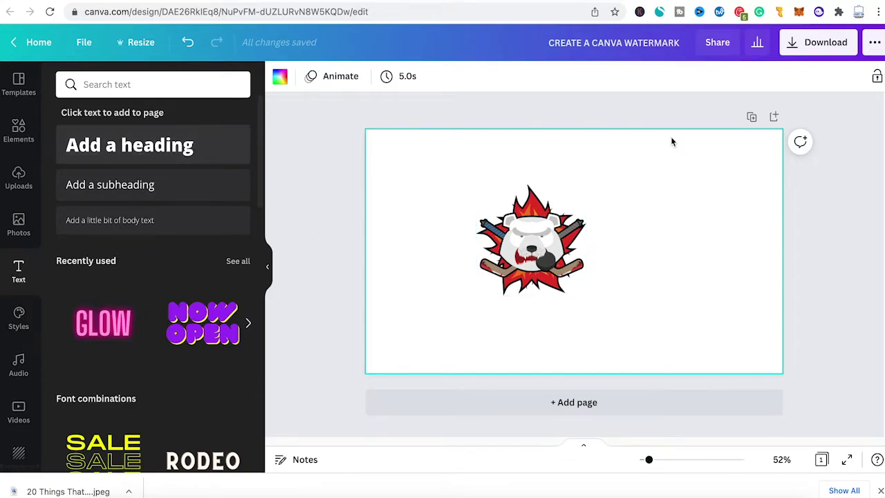
pyautogui.scroll(-2, 161, 304)
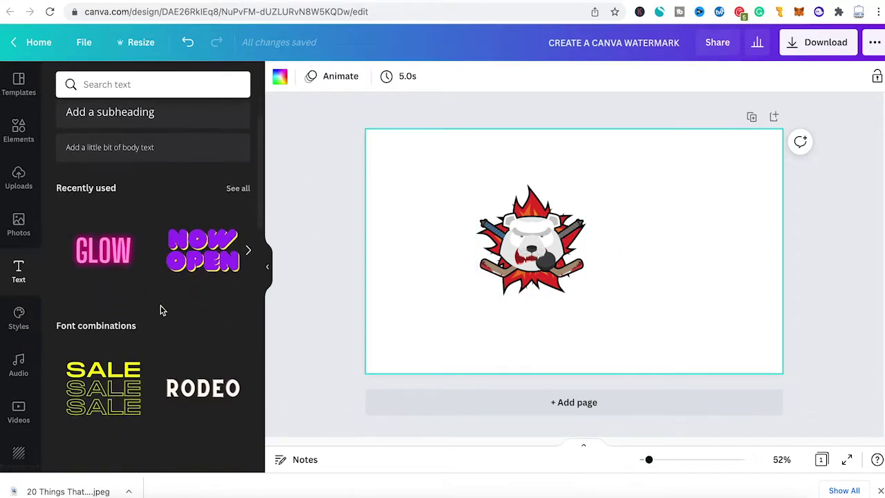
pyautogui.scroll(-2, 166, 291)
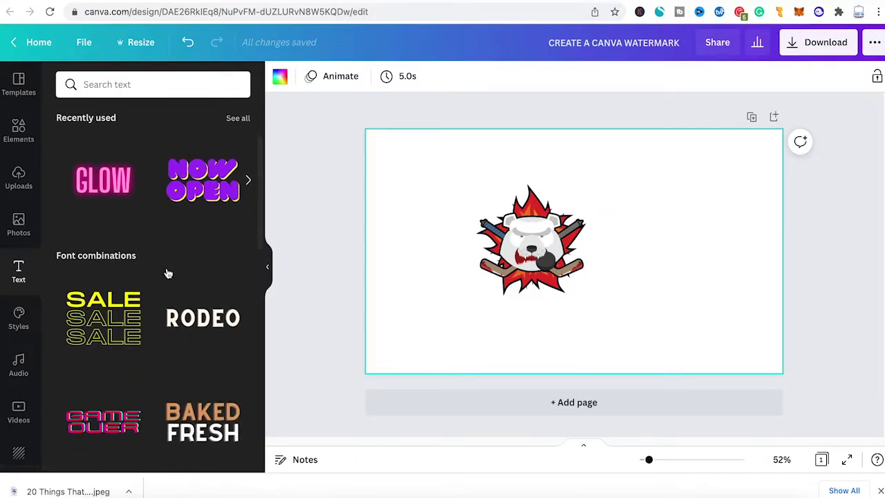
pyautogui.scroll(-3, 166, 272)
pyautogui.scroll(5, 204, 354)
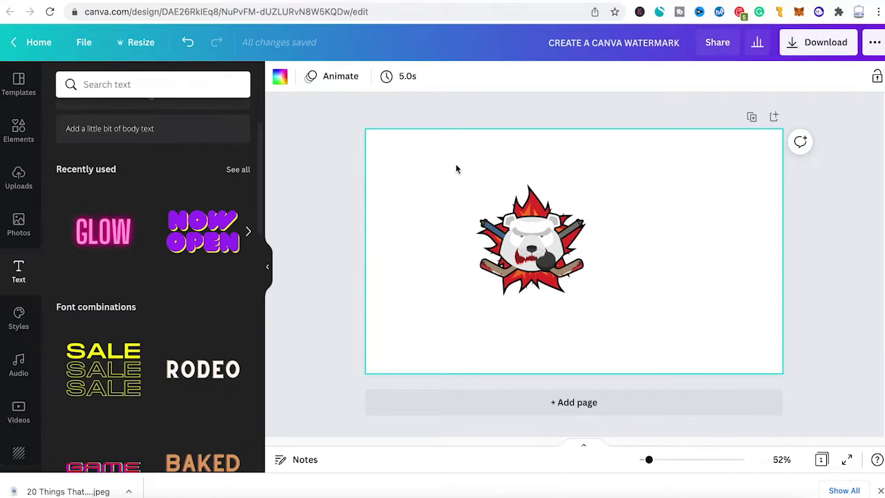
pyautogui.press('t')
pyautogui.click(590, 205)
pyautogui.moveTo(604, 254); pyautogui.dragTo(494, 173)
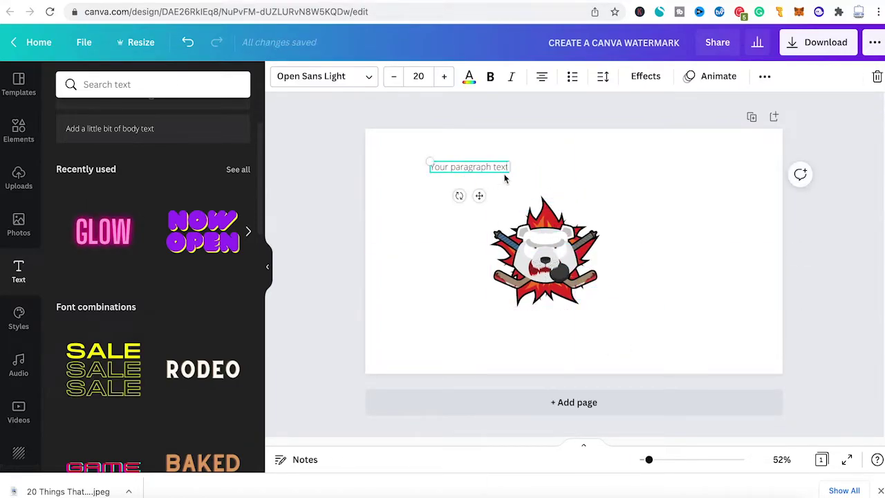
pyautogui.moveTo(509, 173); pyautogui.dragTo(667, 277)
# - Replace the placeholder text above the bear graphic with "NYC BEARS"
pyautogui.doubleClick(533, 181)
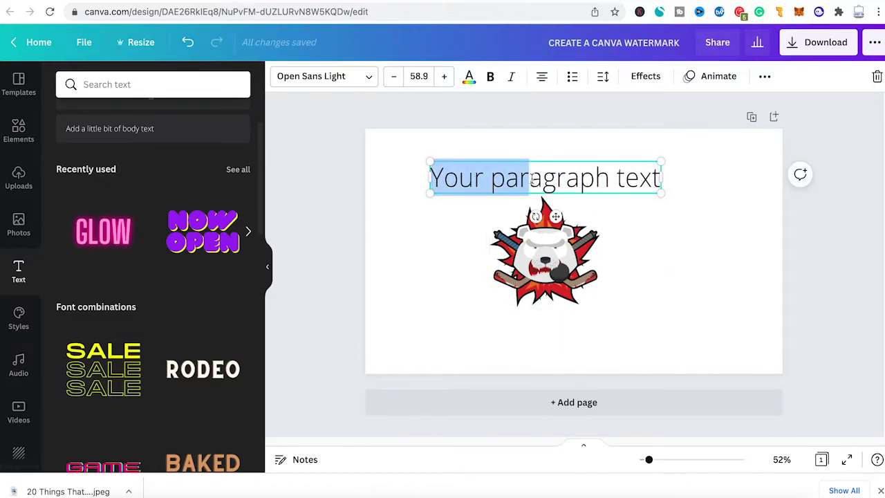
pyautogui.hotkey('ctrl', 'a')
pyautogui.write('NY')
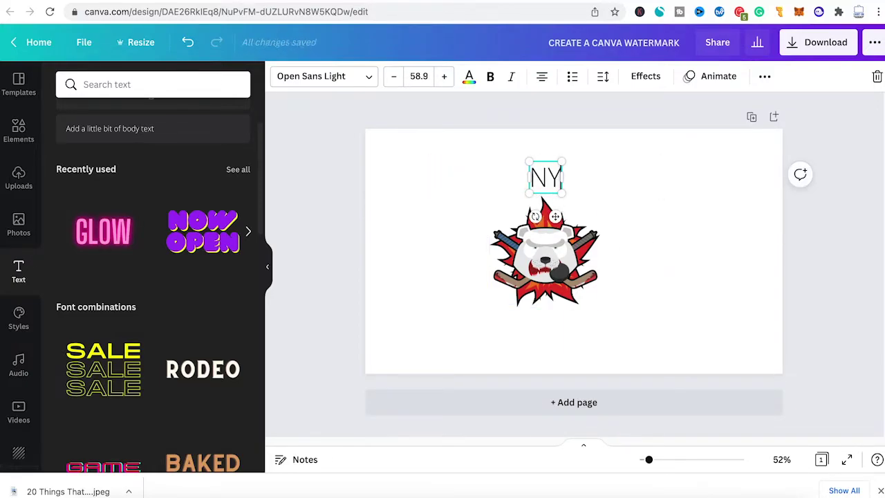
pyautogui.write('C BEARS')
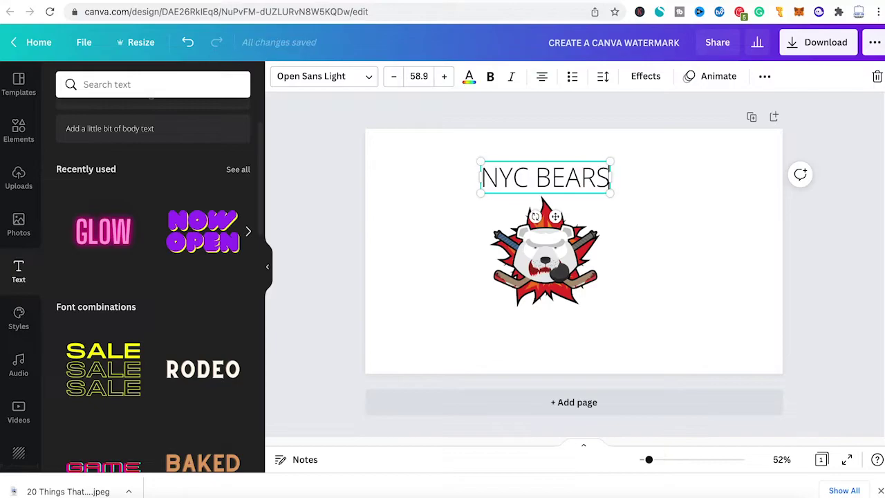
# - Move the "NYC BEARS" text to the upper left of the bear graphic and set its font to Norwester
pyautogui.click(587, 197)
pyautogui.moveTo(552, 175); pyautogui.dragTo(482, 170)
pyautogui.click(580, 201)
pyautogui.click(483, 189)
pyautogui.click(461, 173)
pyautogui.click(465, 172)
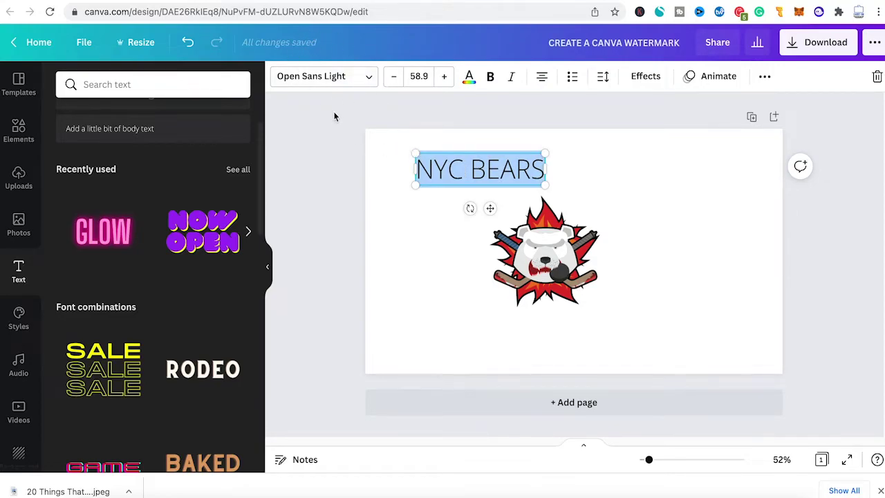
pyautogui.click(351, 80)
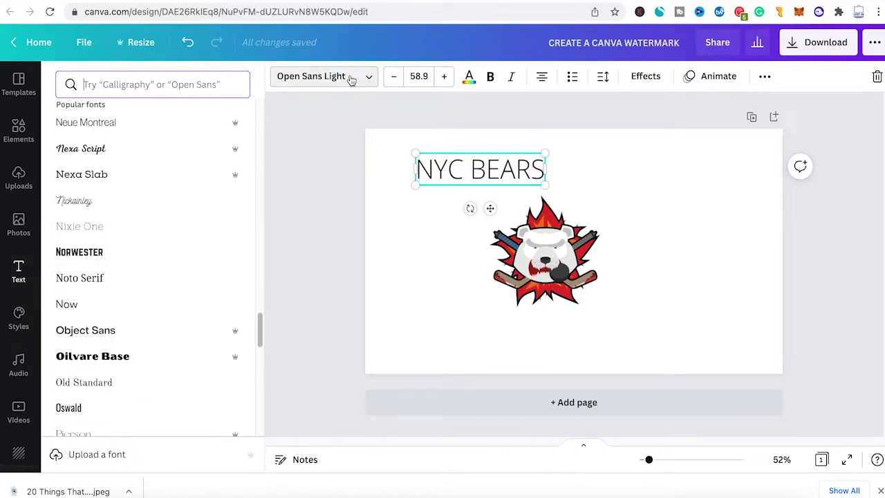
pyautogui.click(95, 254)
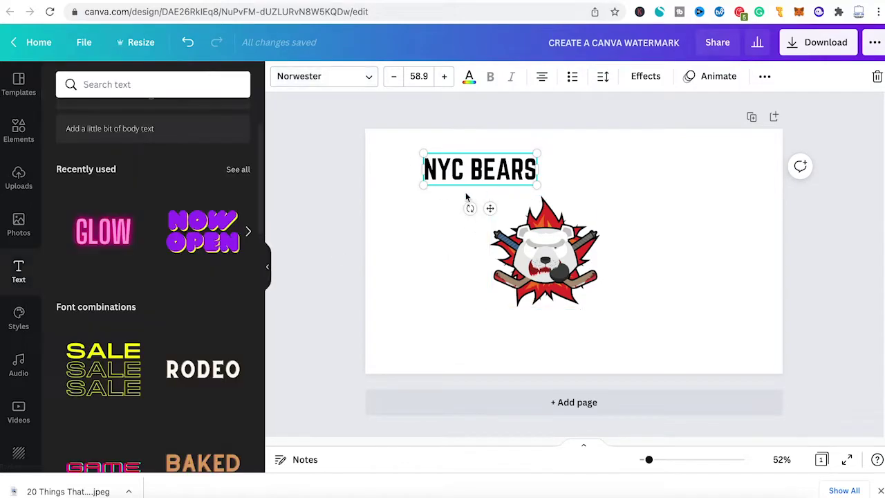
# - Enlarge the "NYC BEARS" text to size 75 and center it above the bear graphic
pyautogui.moveTo(545, 184); pyautogui.dragTo(571, 202)
pyautogui.click(621, 197)
pyautogui.moveTo(514, 166); pyautogui.dragTo(564, 159)
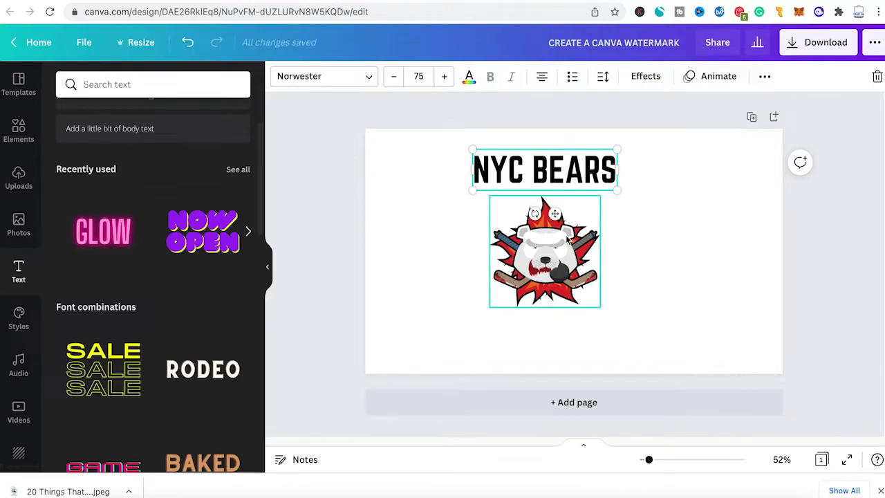
pyautogui.click(674, 219)
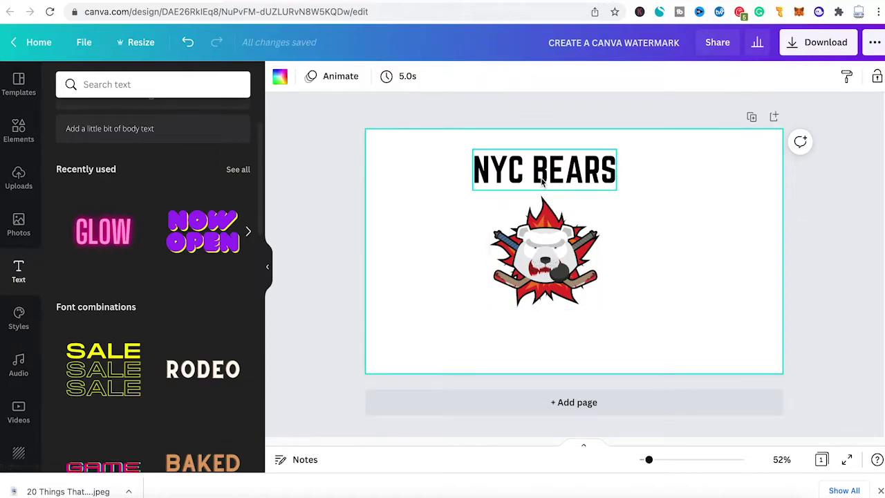
# - Apply the Curve shape effect to the "NYC BEARS" text
pyautogui.click(544, 179)
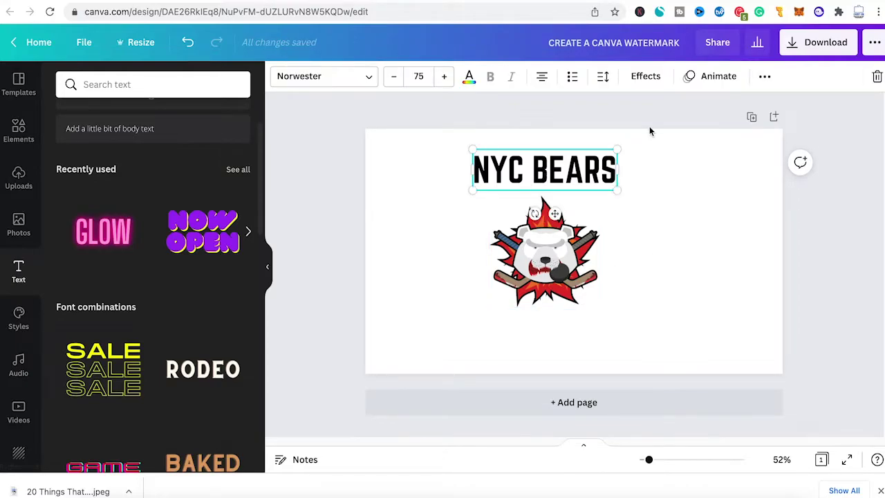
pyautogui.click(645, 77)
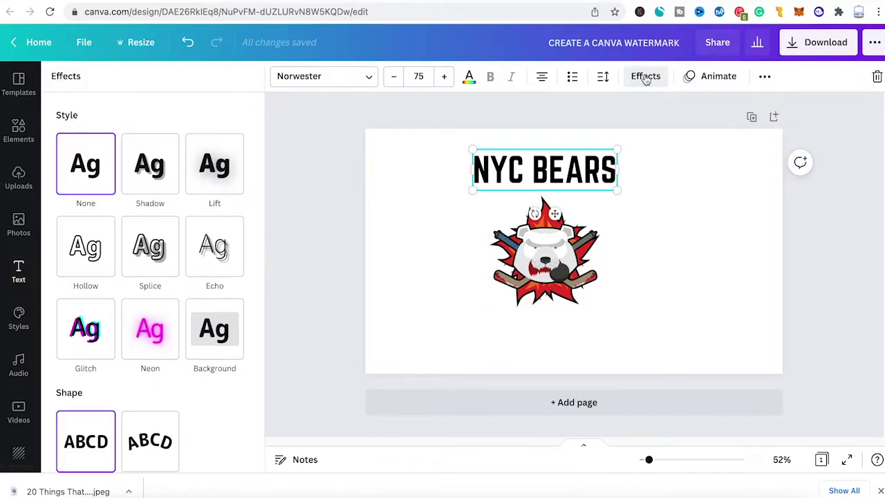
pyautogui.scroll(-1, 79, 339)
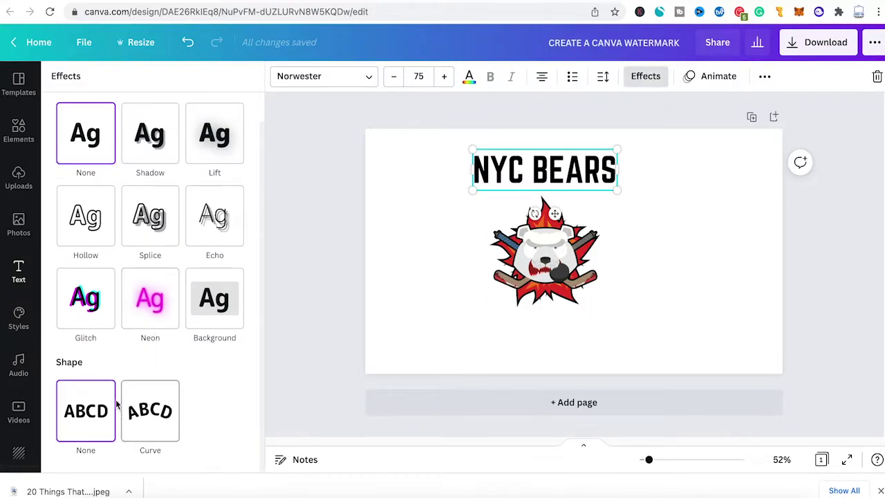
pyautogui.click(149, 409)
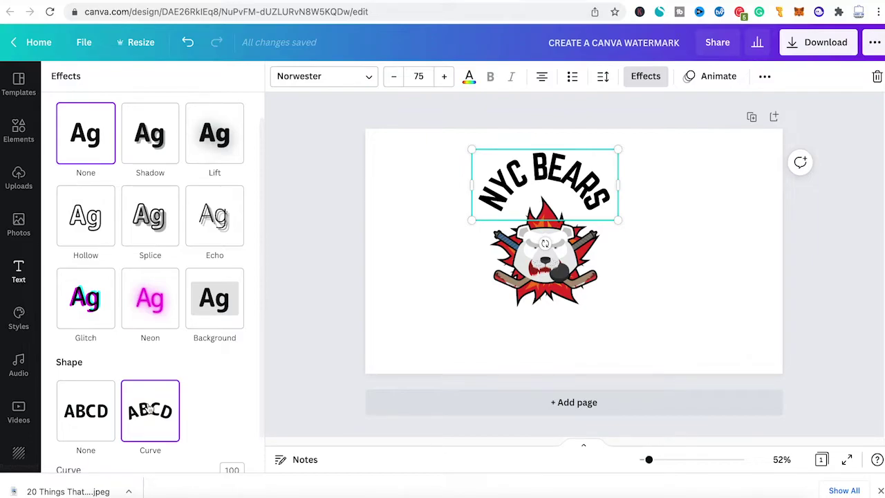
pyautogui.moveTo(551, 178); pyautogui.dragTo(551, 178)
pyautogui.hotkey('ctrl', 'z')
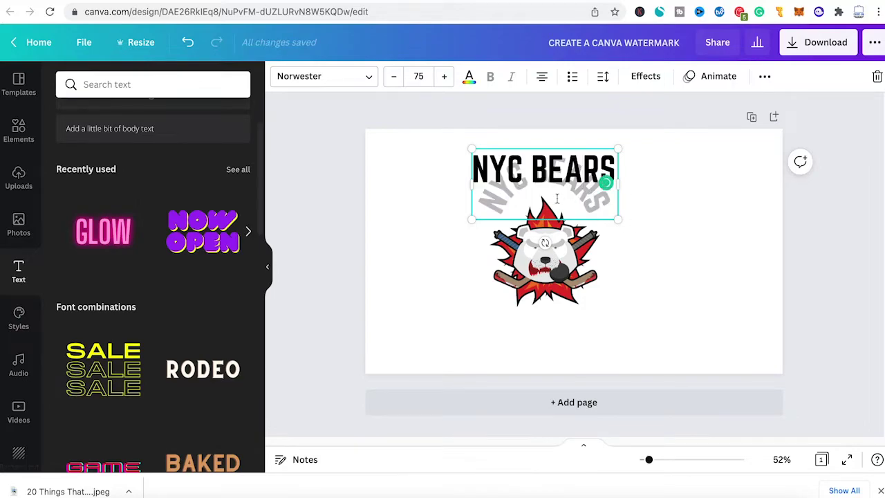
# - Enlarge the curved "NYC BEARS" text to size 92 and center it over the bear graphic
pyautogui.moveTo(618, 221); pyautogui.dragTo(653, 249)
pyautogui.click(668, 296)
pyautogui.moveTo(578, 187); pyautogui.dragTo(578, 187)
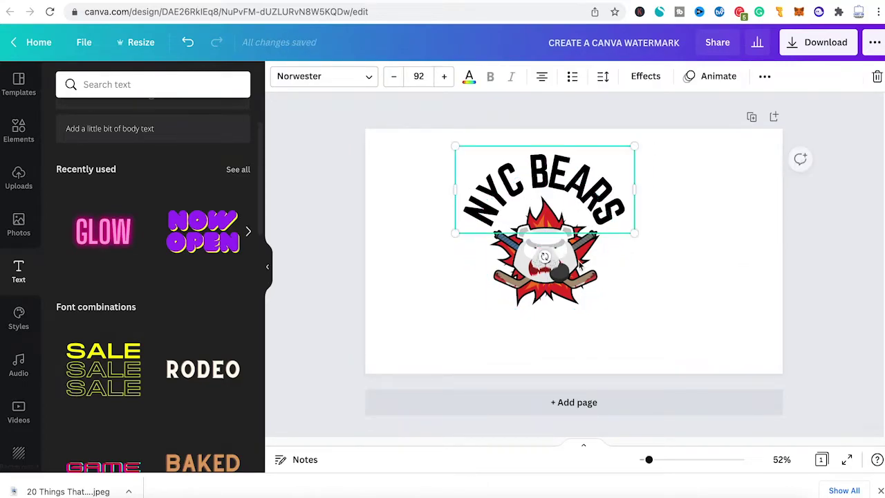
# - Shrink the bear graphic slightly and center it beneath the arched team name
pyautogui.click(560, 300)
pyautogui.moveTo(495, 309); pyautogui.dragTo(494, 288)
pyautogui.moveTo(546, 254); pyautogui.dragTo(549, 250)
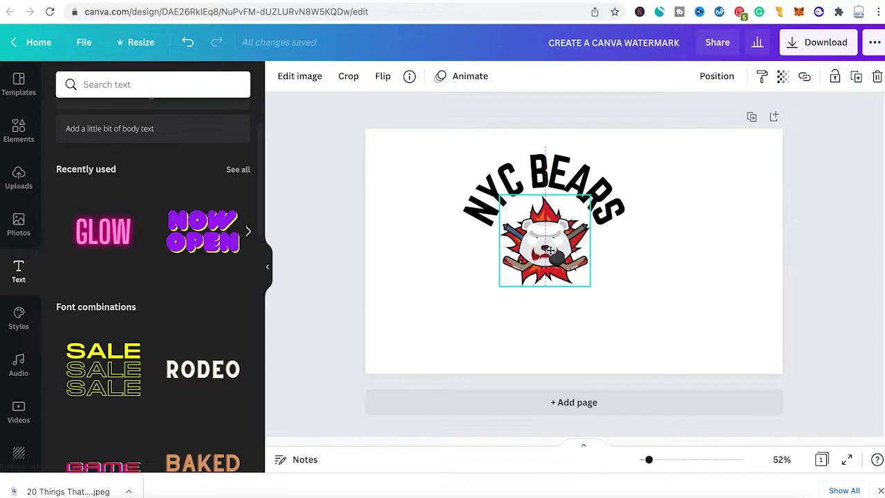
pyautogui.click(629, 319)
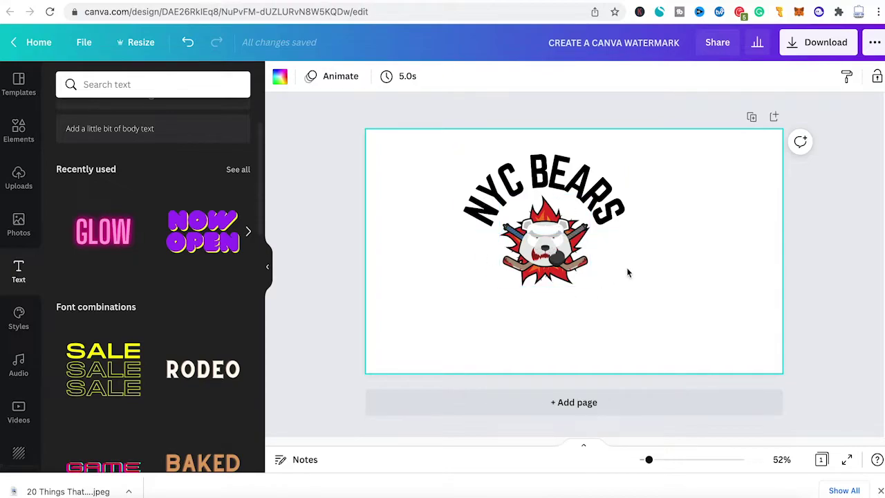
# - Group the curved "NYC BEARS" text and the bear graphic into a single logo
pyautogui.moveTo(445, 135); pyautogui.dragTo(675, 332)
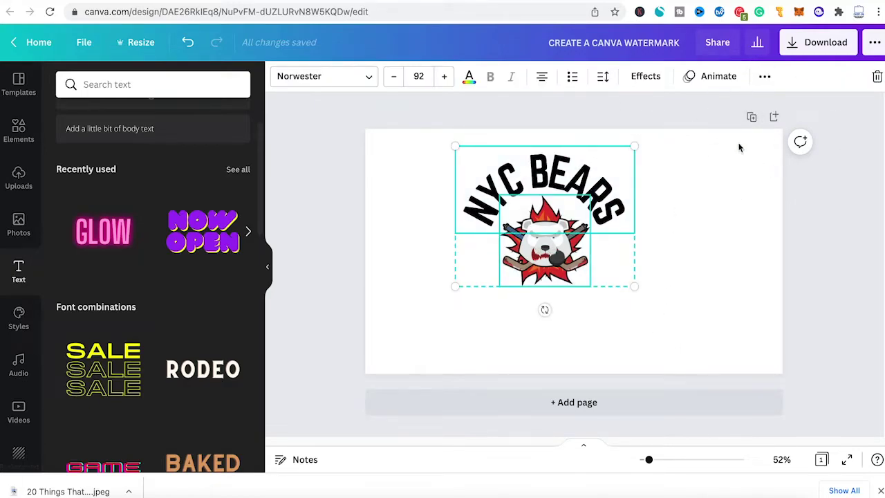
pyautogui.click(765, 77)
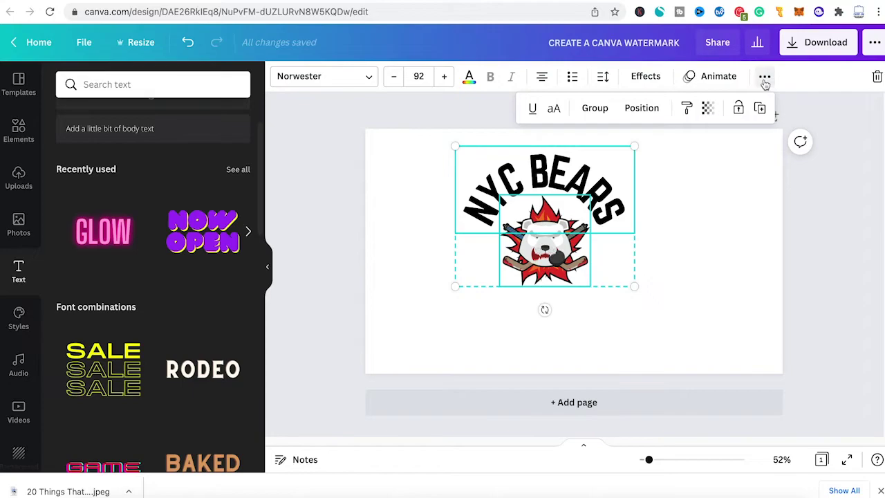
pyautogui.click(605, 109)
pyautogui.click(687, 297)
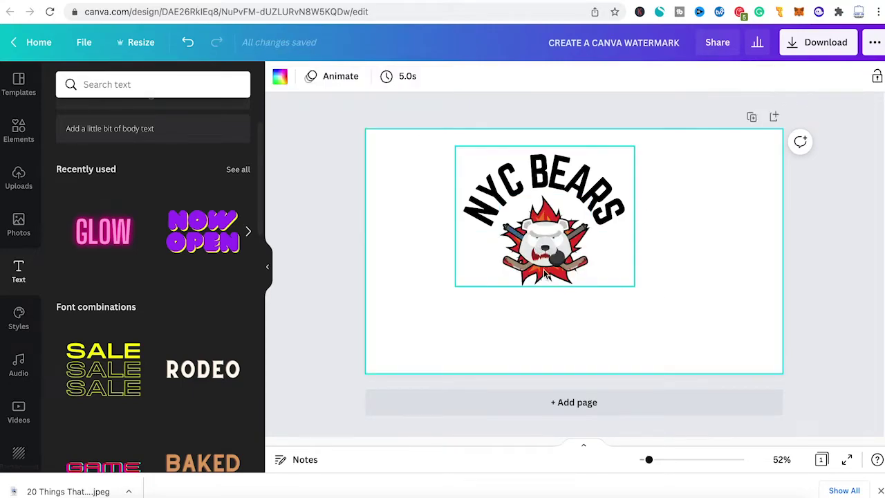
pyautogui.click(530, 234)
pyautogui.click(675, 330)
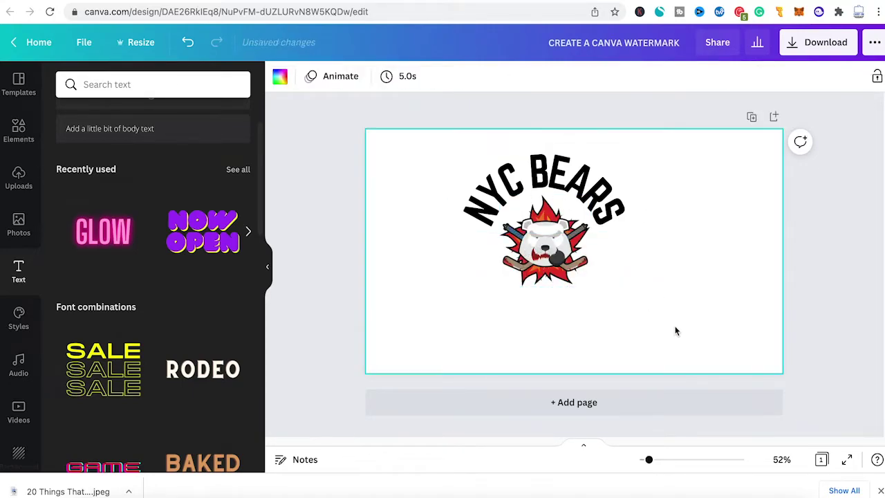
# - Move the grouped bear logo slightly down and to the right on the page
pyautogui.click(550, 237)
pyautogui.moveTo(549, 237); pyautogui.dragTo(491, 239)
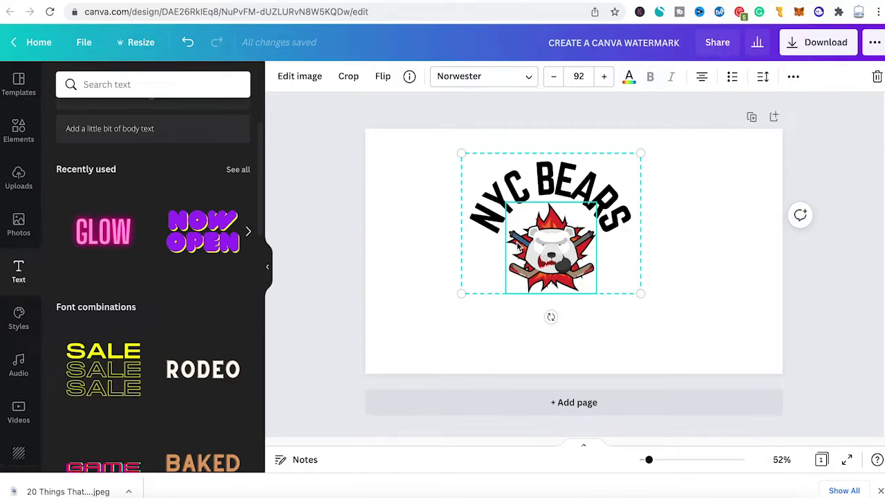
pyautogui.click(702, 265)
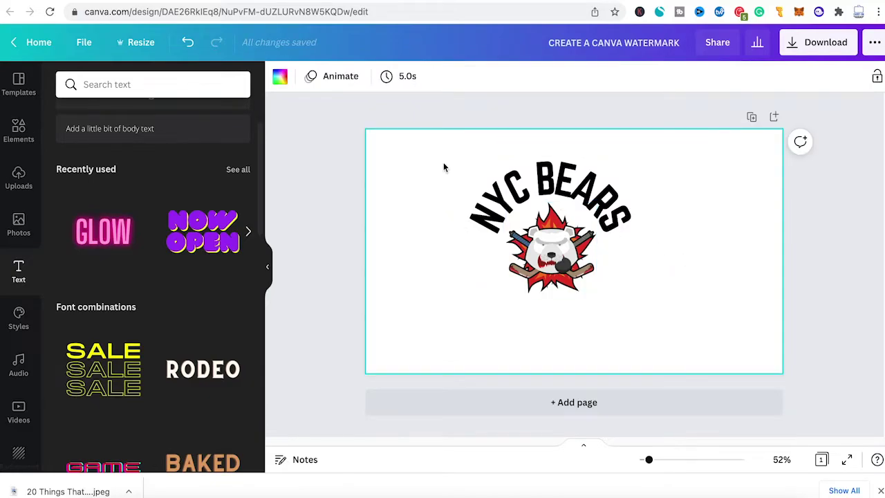
# - Browse the "ice hockey" photos and set the arena image with the red goal as the page background
pyautogui.click(15, 226)
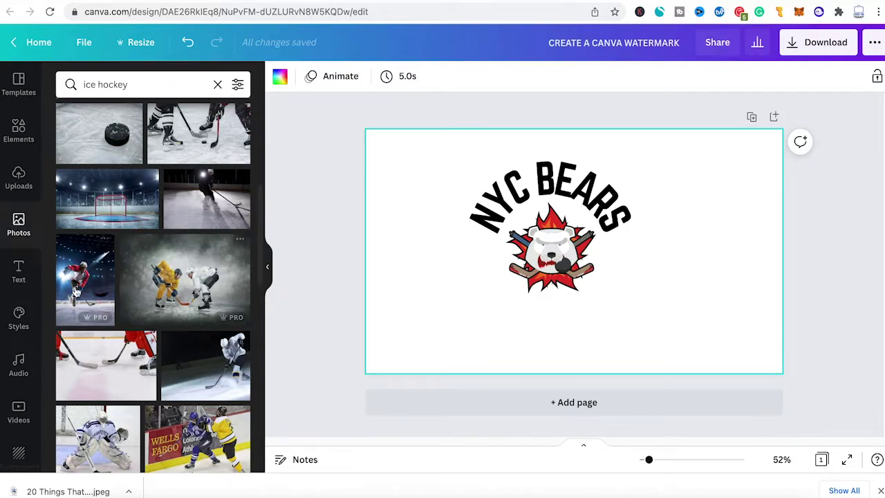
pyautogui.scroll(-2, 191, 249)
pyautogui.scroll(-3, 192, 249)
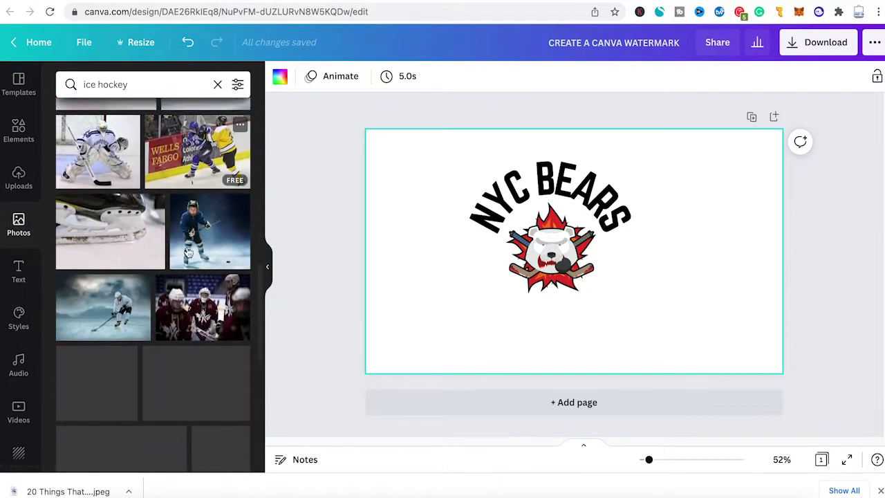
pyautogui.scroll(6, 235, 187)
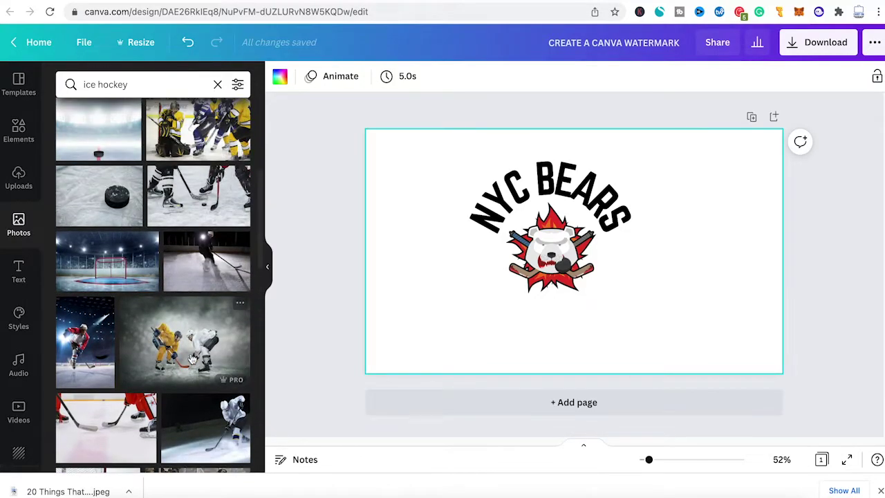
pyautogui.moveTo(132, 243); pyautogui.dragTo(381, 182)
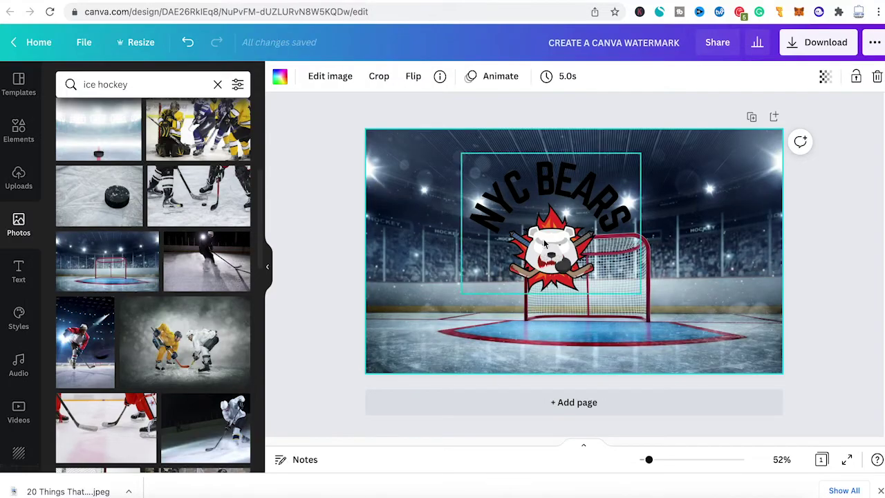
# - Change the color of the "NYC BEARS" text inside the grouped logo to white
pyautogui.click(546, 270)
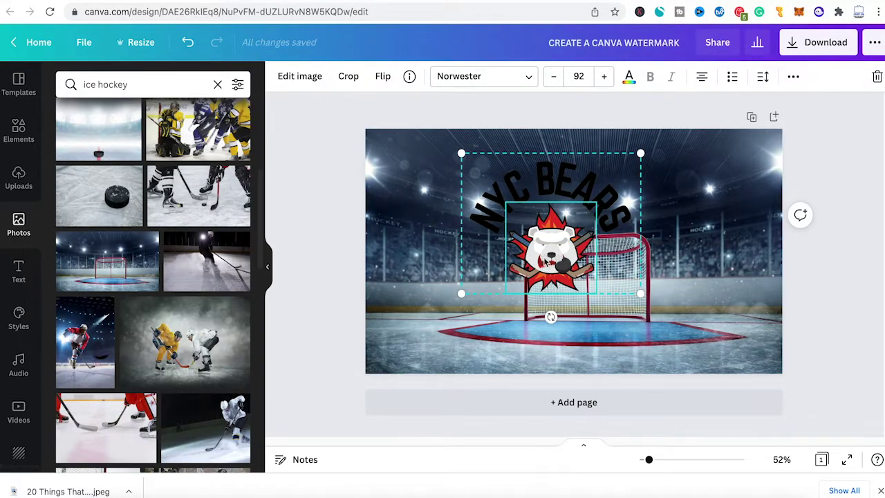
pyautogui.click(521, 180)
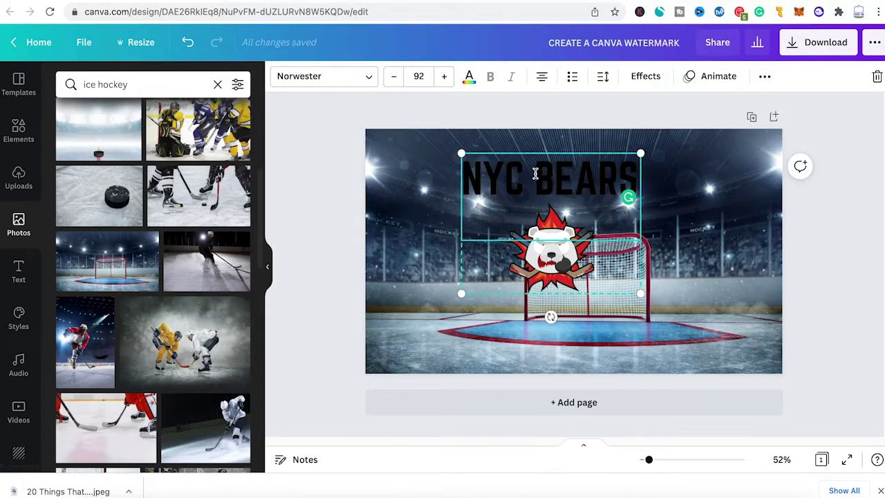
pyautogui.tripleClick(535, 174)
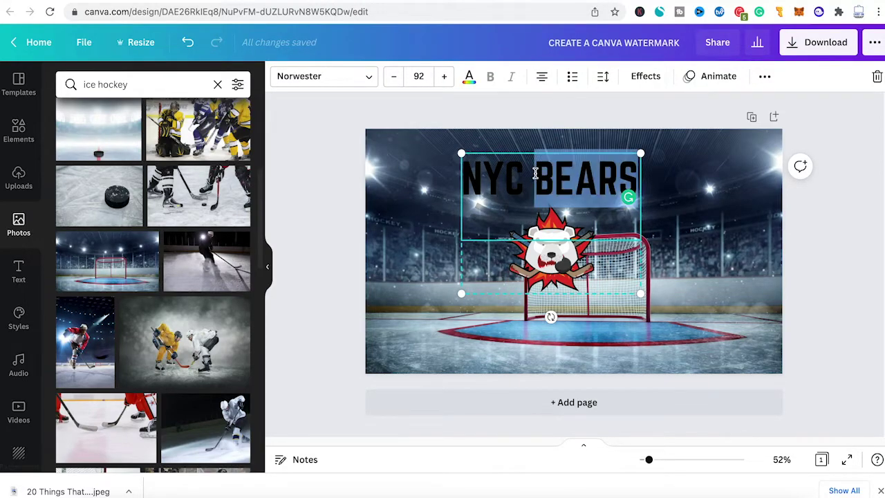
pyautogui.click(469, 77)
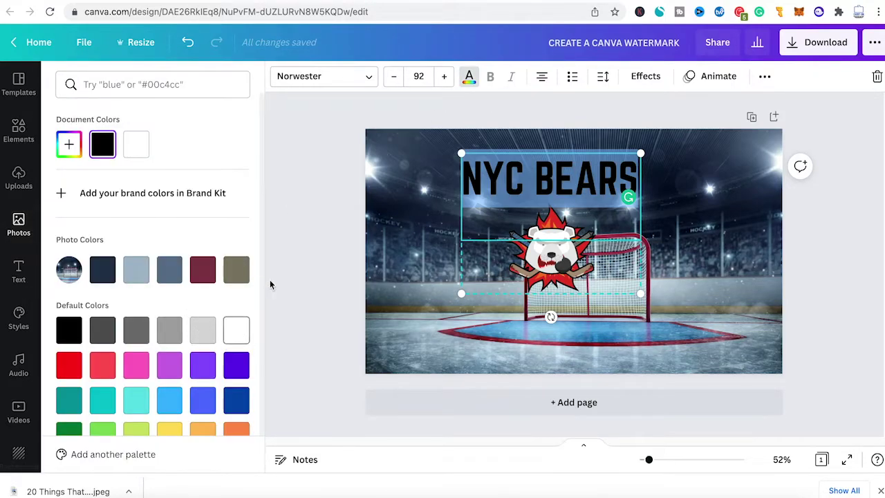
pyautogui.click(239, 335)
pyautogui.click(403, 283)
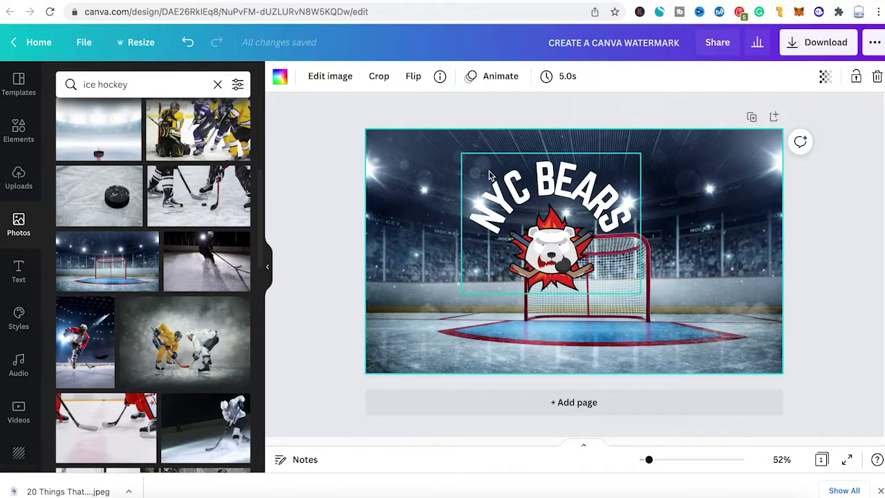
# - Set the transparency of the curved "NYC BEARS" text to 29
pyautogui.click(510, 182)
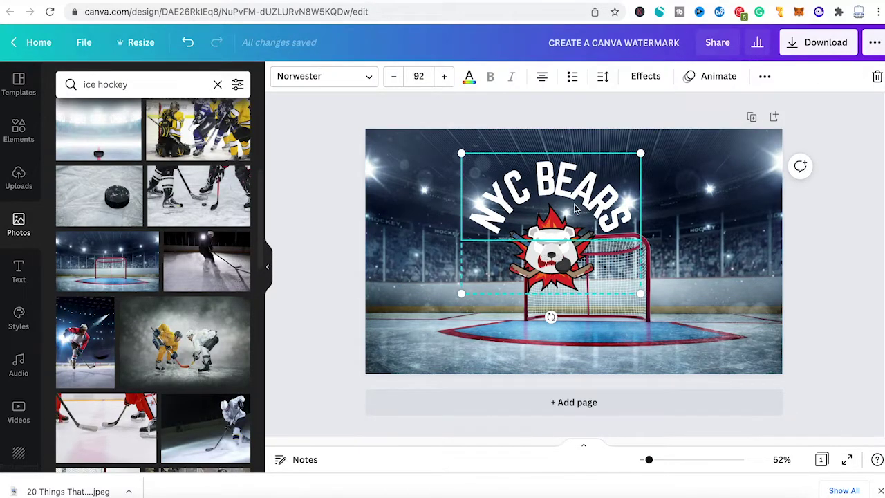
pyautogui.click(646, 334)
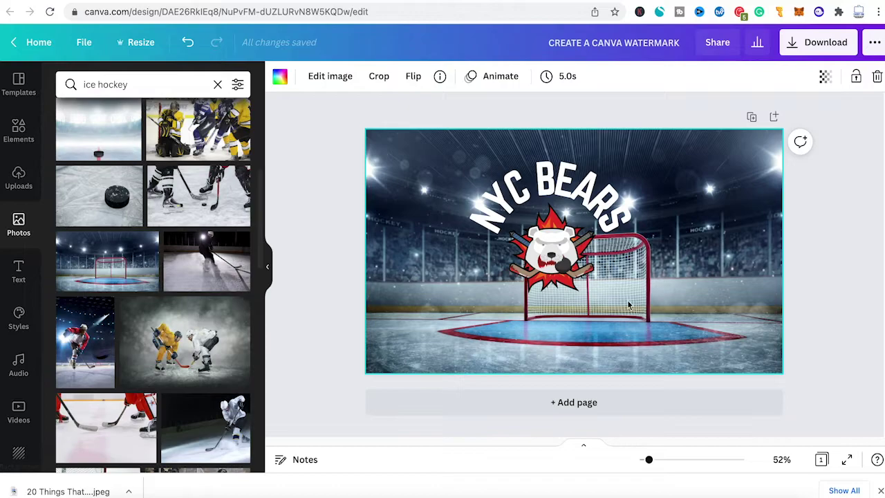
pyautogui.click(543, 201)
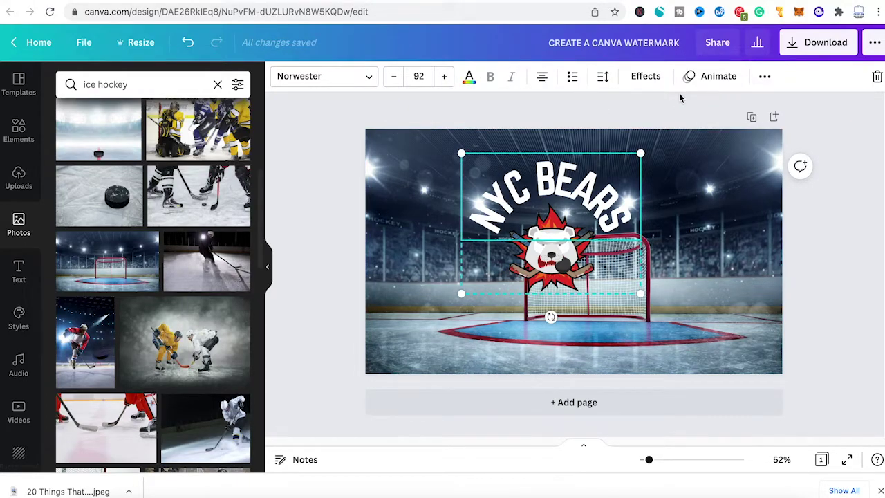
pyautogui.click(764, 77)
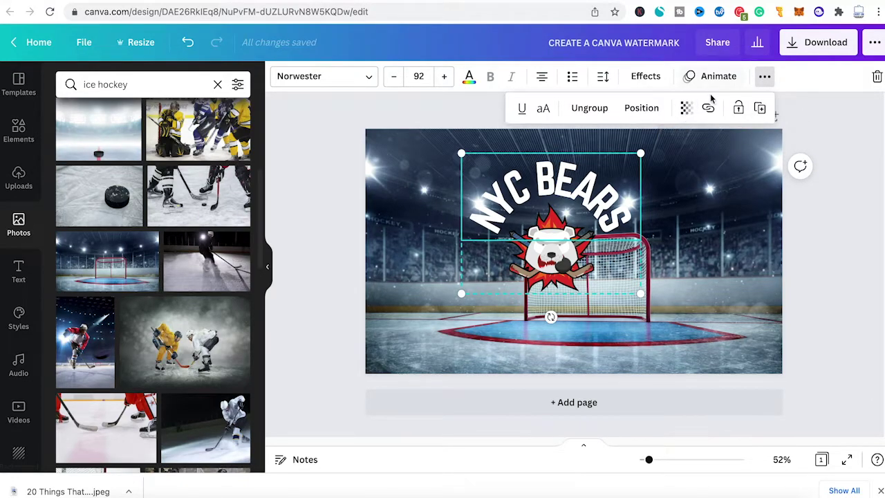
pyautogui.click(685, 107)
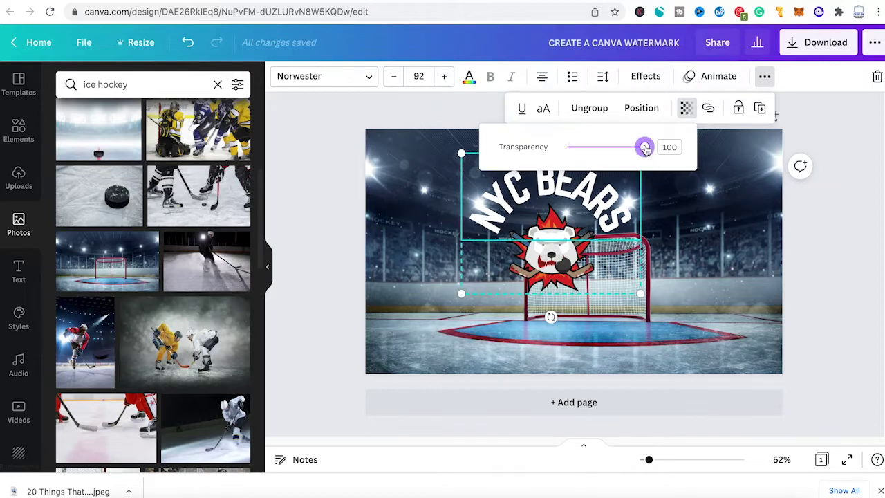
pyautogui.moveTo(643, 147); pyautogui.dragTo(612, 147)
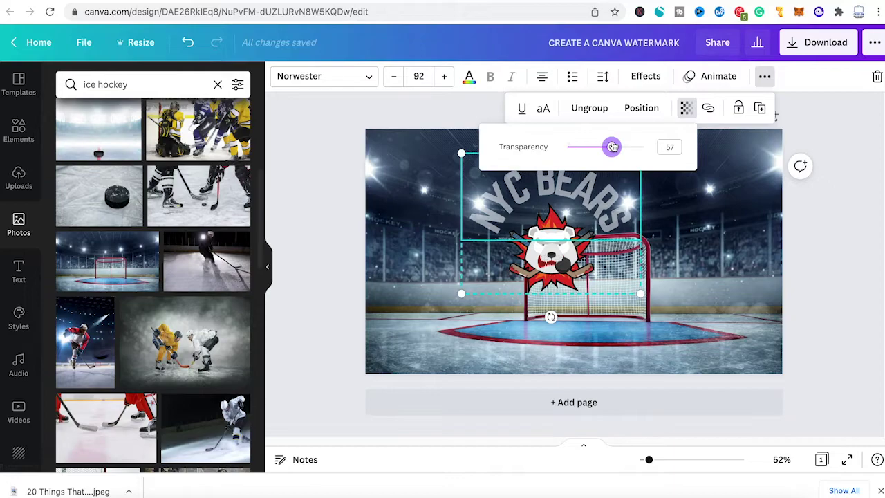
pyautogui.moveTo(612, 147); pyautogui.dragTo(590, 147)
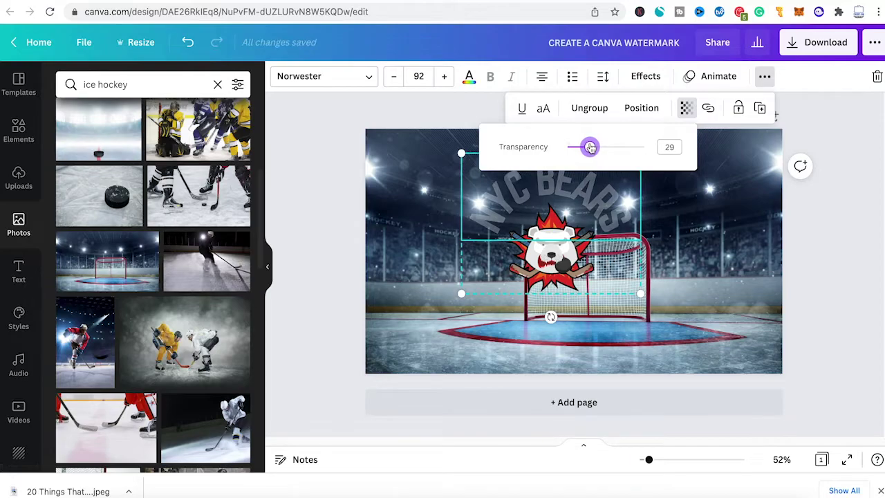
# - Set the transparency of the bear image inside the grouped logo to 29
pyautogui.click(546, 271)
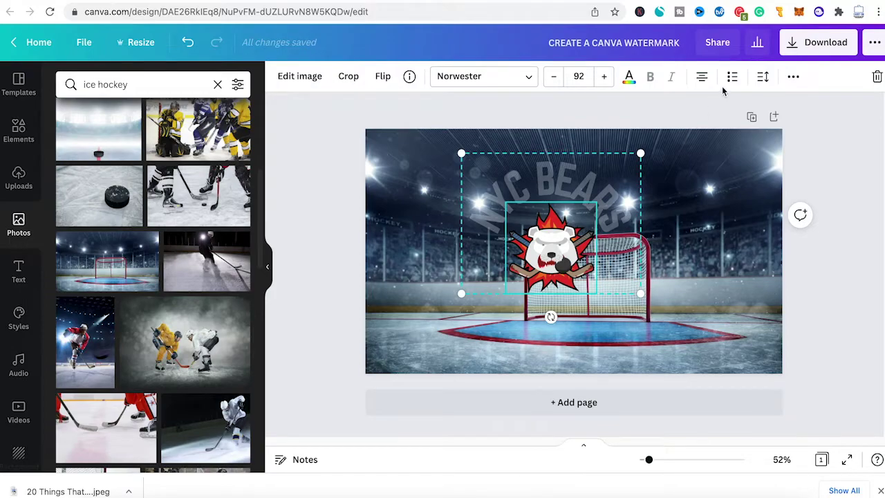
pyautogui.click(794, 85)
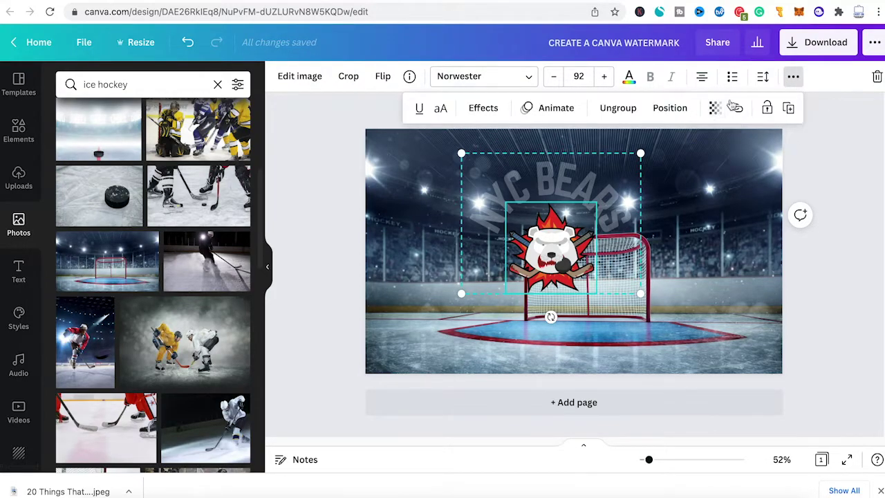
pyautogui.click(714, 111)
pyautogui.moveTo(674, 147); pyautogui.dragTo(619, 146)
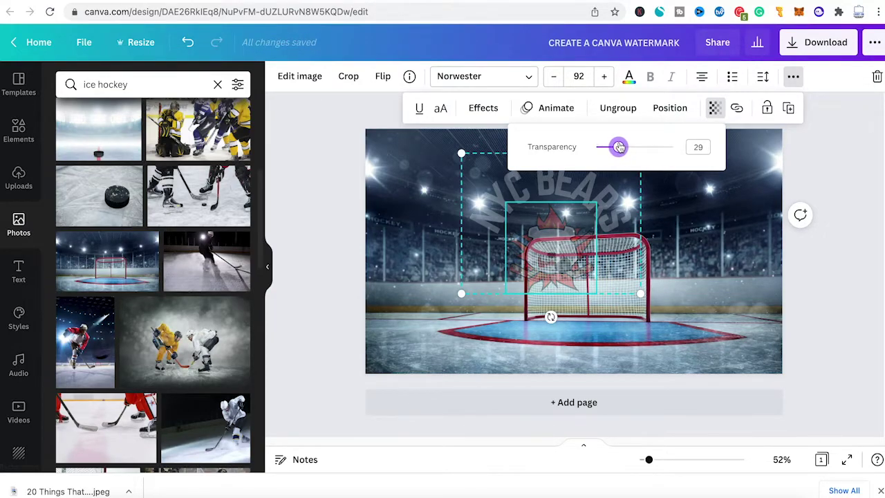
pyautogui.moveTo(619, 146); pyautogui.dragTo(619, 146)
pyautogui.click(632, 328)
# - Move the faded logo to the upper-left corner of the rink photo and shrink it until its text size is 73.3
pyautogui.click(514, 201)
pyautogui.moveTo(514, 200); pyautogui.dragTo(569, 202)
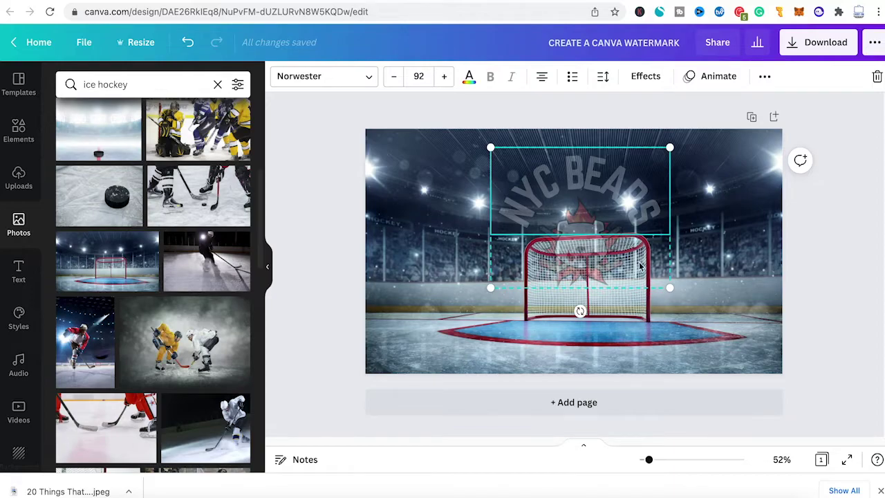
pyautogui.moveTo(558, 187); pyautogui.dragTo(440, 170)
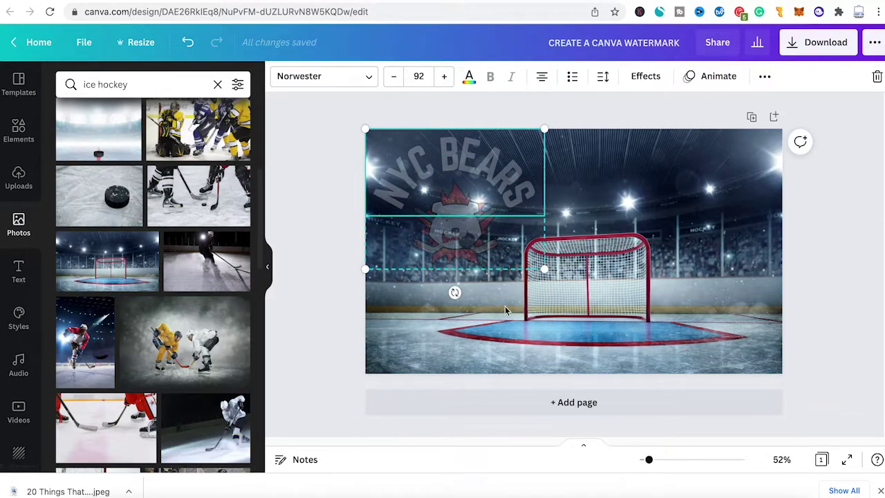
pyautogui.moveTo(545, 269); pyautogui.dragTo(513, 231)
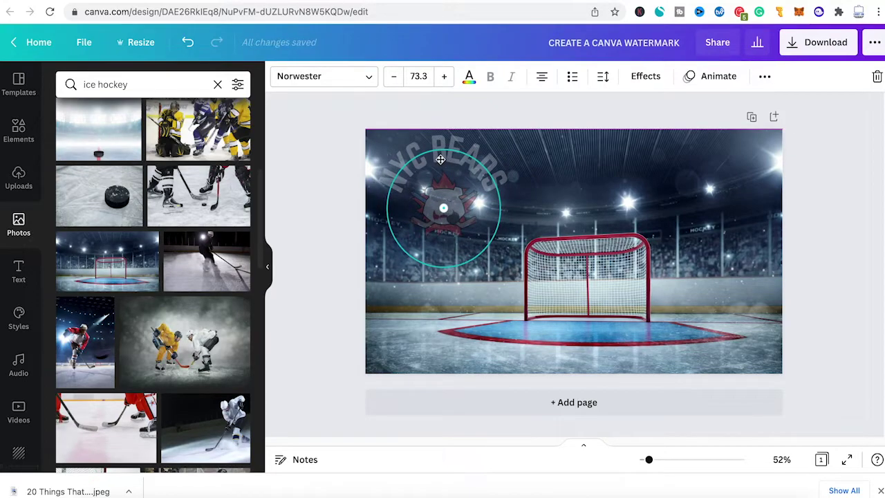
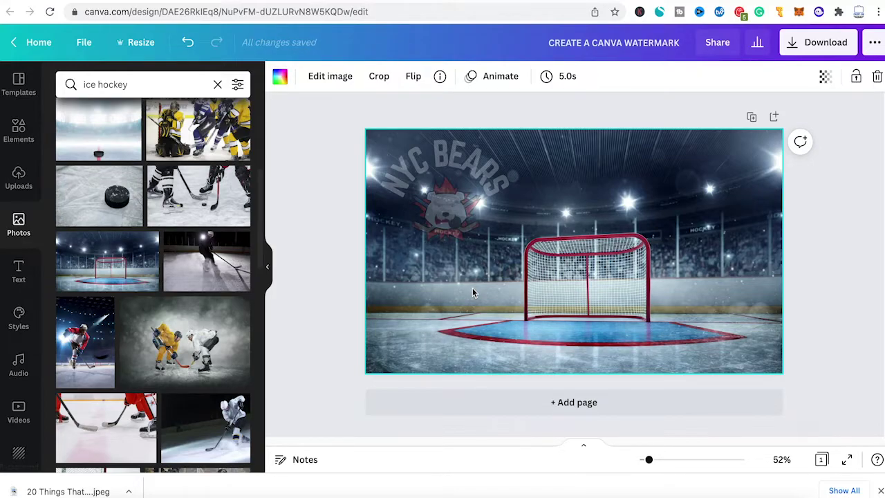
# - Add a blank second page and paste a copy of the grouped NYC BEARS logo onto it
pyautogui.click(582, 404)
pyautogui.scroll(4, 601, 233)
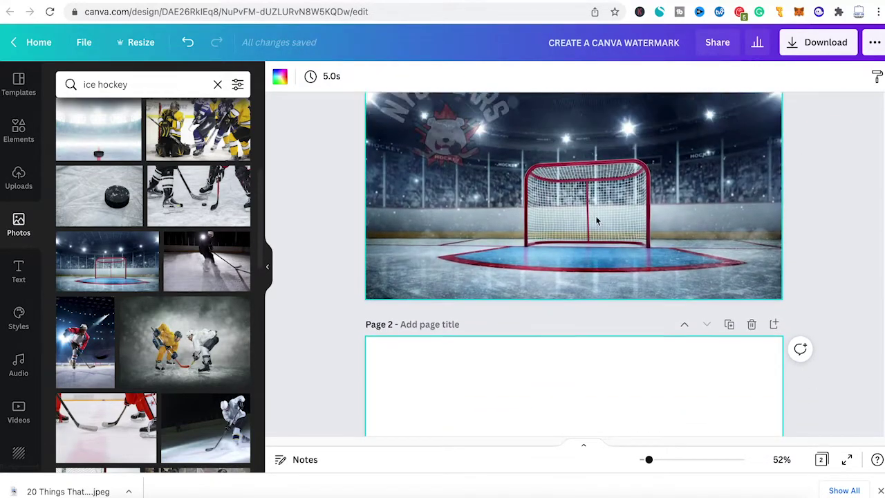
pyautogui.rightClick(464, 194)
pyautogui.click(503, 205)
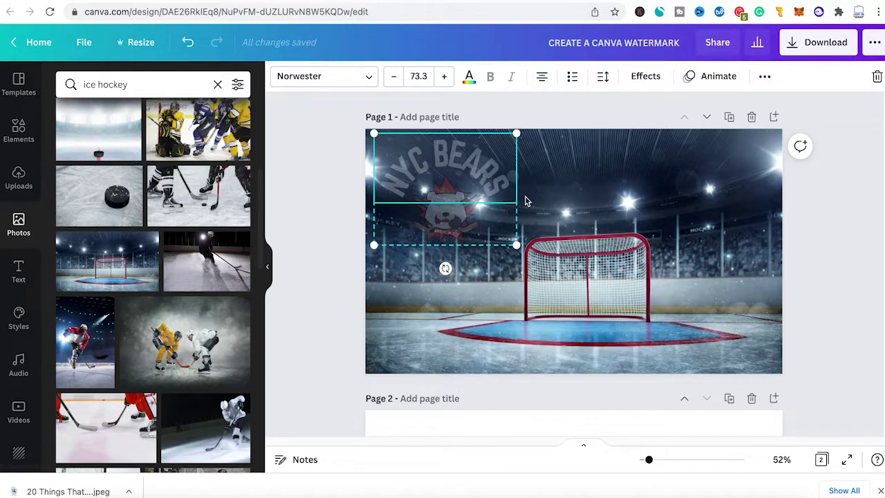
pyautogui.scroll(-5, 542, 207)
pyautogui.click(539, 263)
pyautogui.rightClick(532, 276)
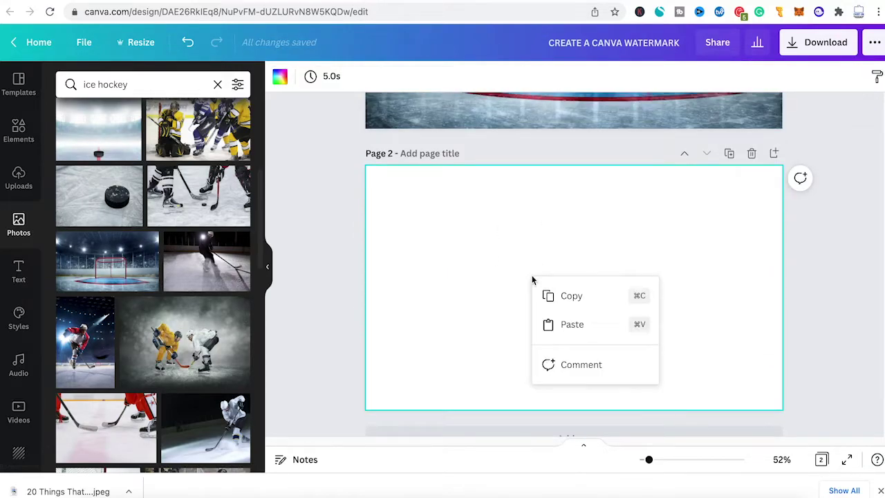
pyautogui.click(571, 324)
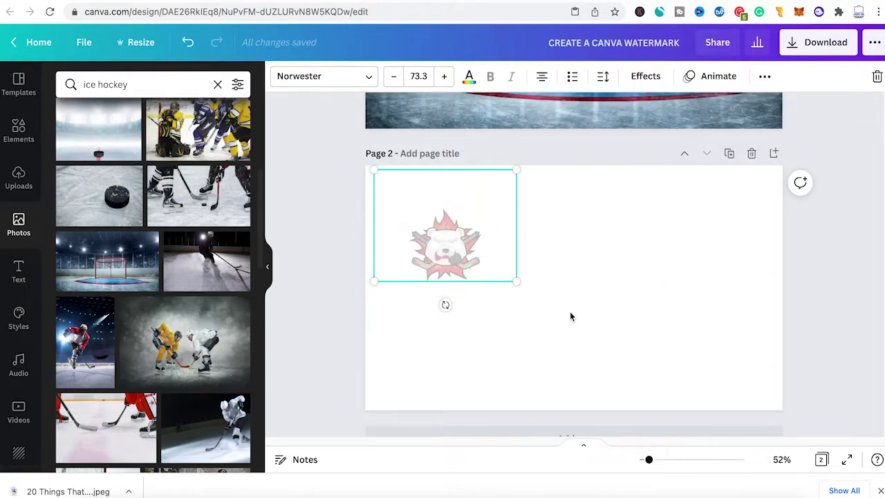
# - Enlarge the copied logo on page 2 to a text size of about 119 and move it to the middle of the page
pyautogui.moveTo(517, 281); pyautogui.dragTo(605, 351)
pyautogui.click(653, 351)
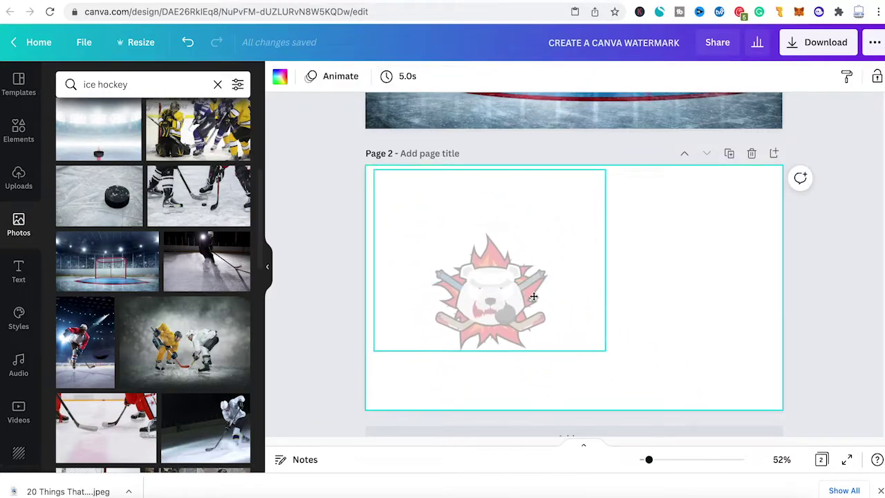
pyautogui.moveTo(499, 291); pyautogui.dragTo(574, 287)
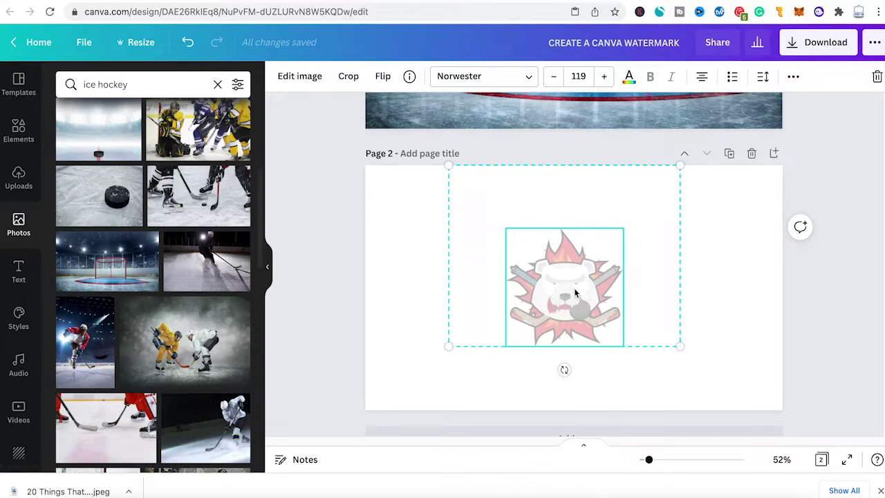
pyautogui.click(742, 277)
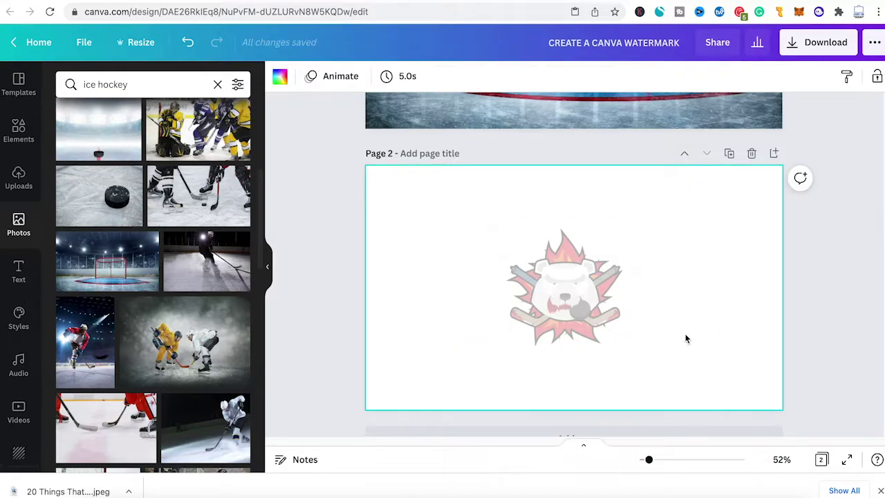
pyautogui.click(561, 298)
pyautogui.moveTo(562, 298); pyautogui.dragTo(567, 306)
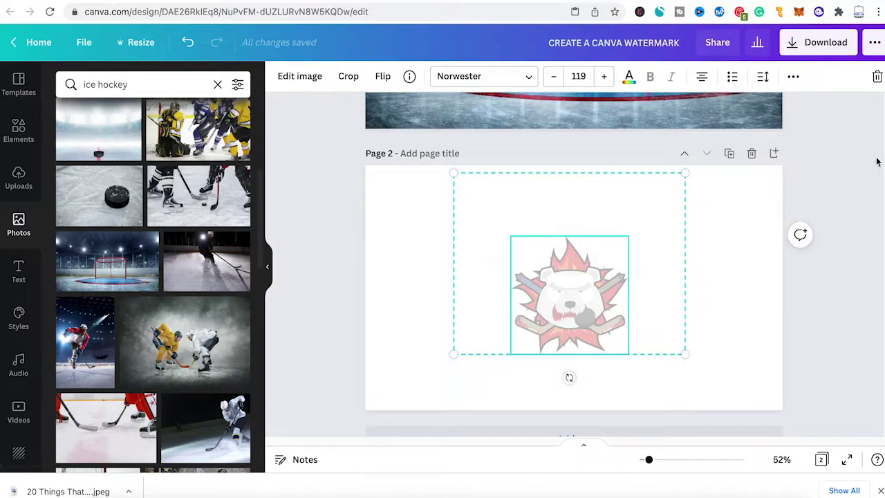
# - Set up a PNG download with a transparent background for page 2 only
pyautogui.click(814, 47)
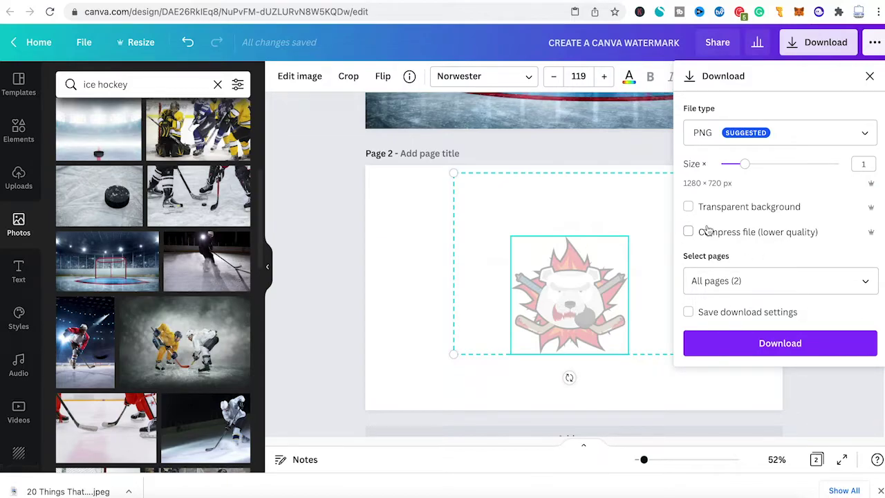
pyautogui.click(688, 206)
pyautogui.click(760, 281)
pyautogui.click(864, 318)
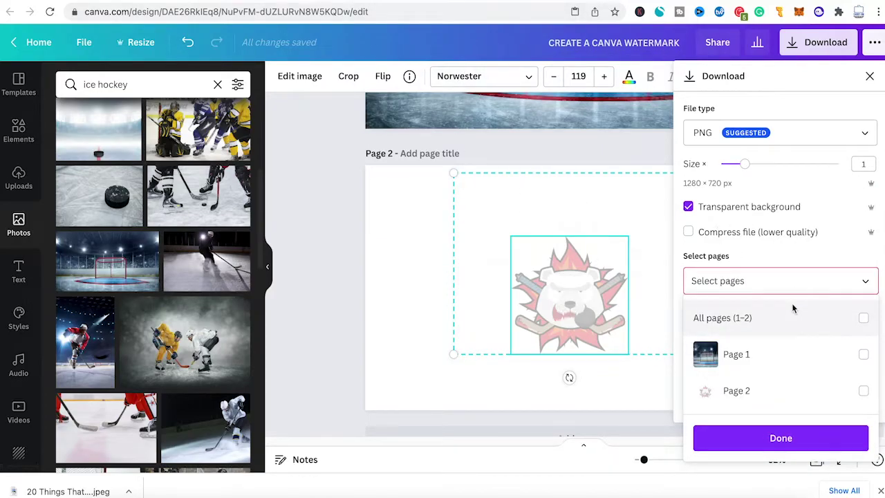
pyautogui.click(864, 390)
pyautogui.click(828, 453)
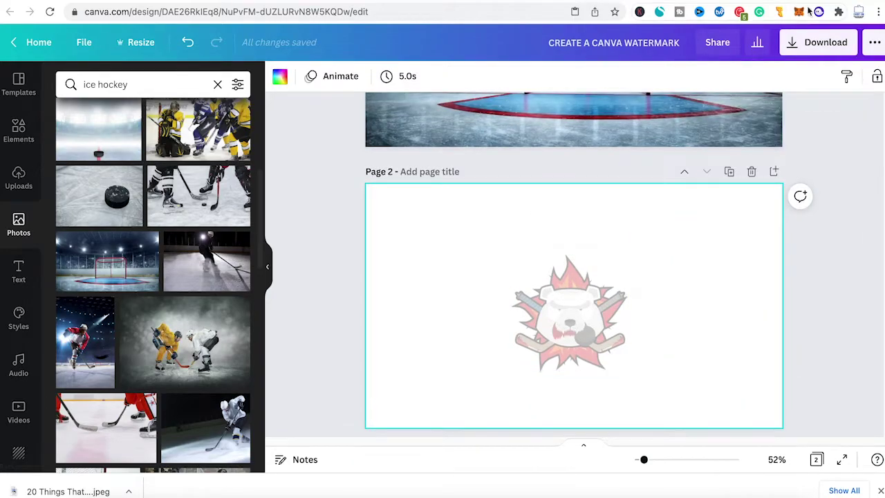
# - Review the PNG download options again and close them without downloading
pyautogui.click(822, 43)
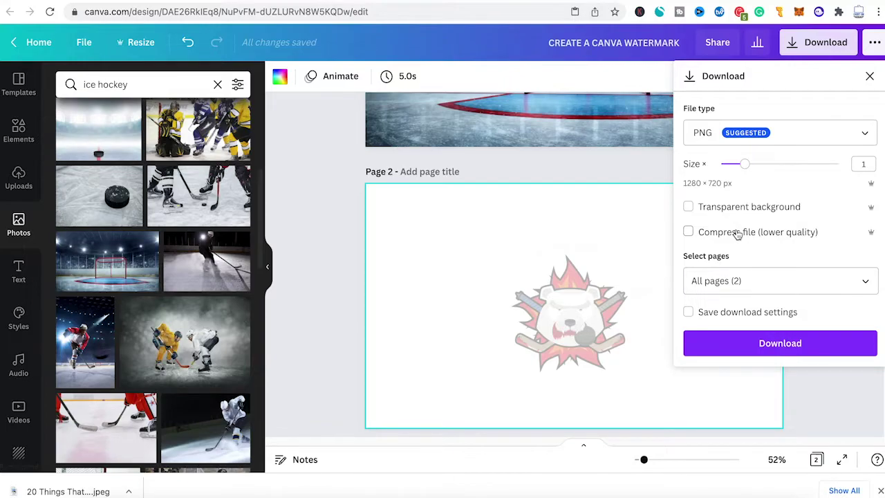
pyautogui.click(551, 309)
pyautogui.scroll(-1, 551, 308)
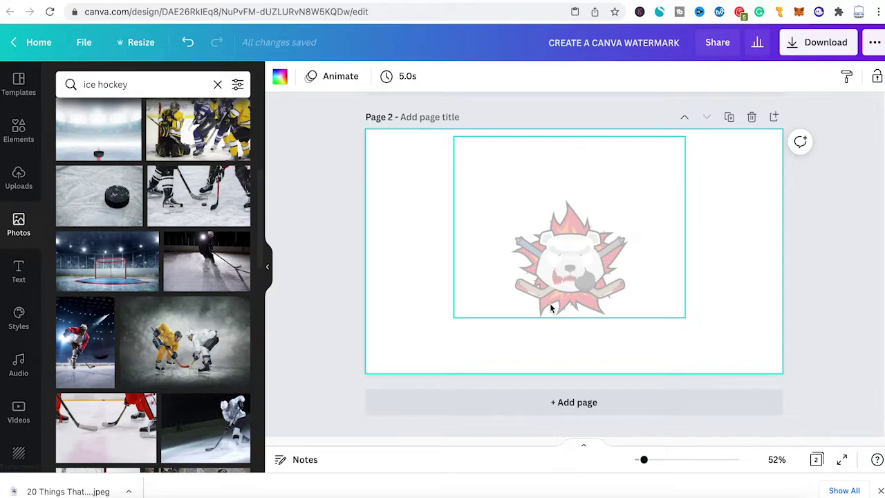